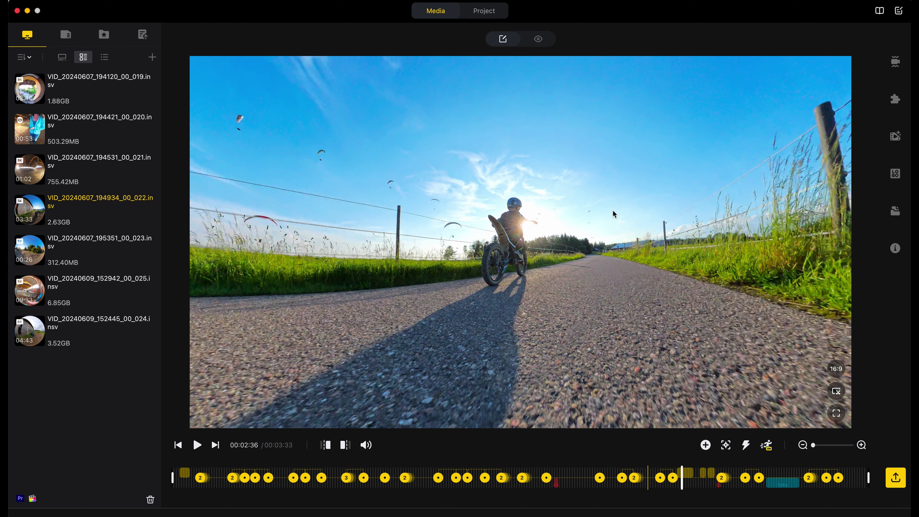
Look around the 360° scene and swing the view back toward the rider.
mouse_move(609, 239)
mouse_down()
mouse_move(636, 257)
mouse_move(617, 271)
mouse_up()
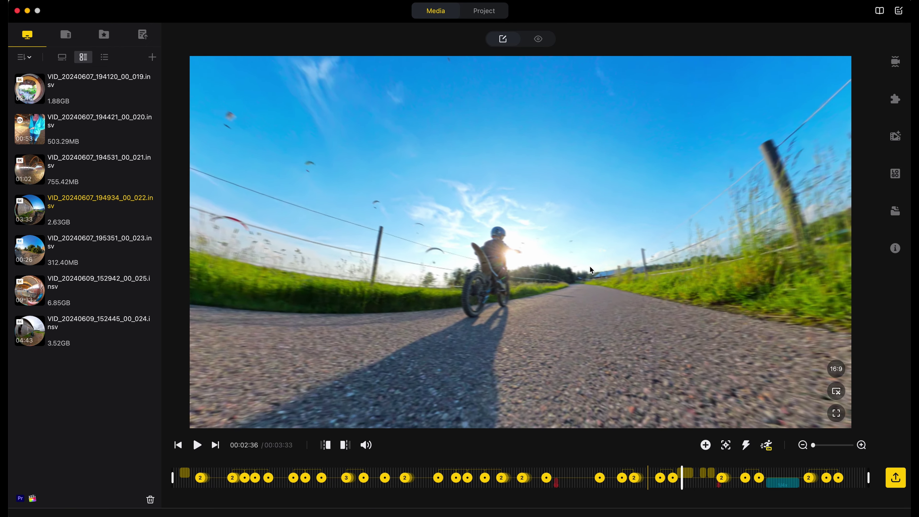
drag(618, 270, 582, 243)
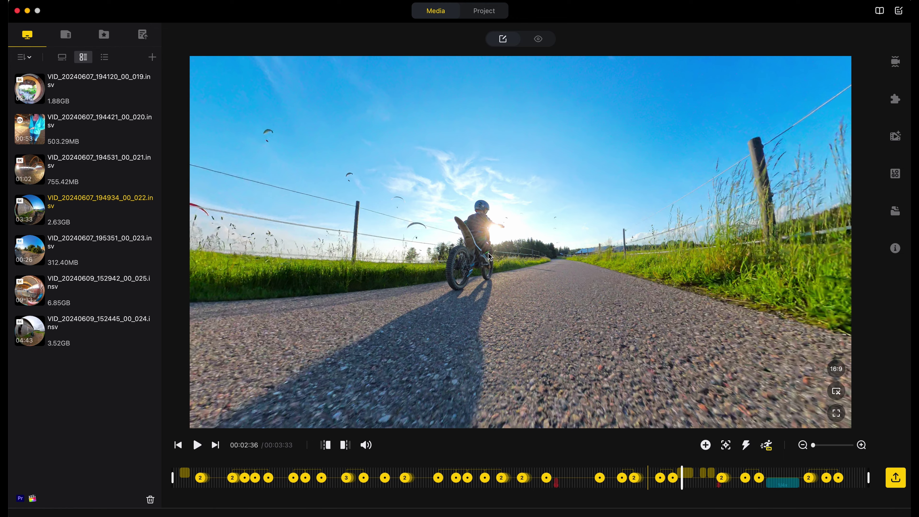
drag(579, 193, 578, 195)
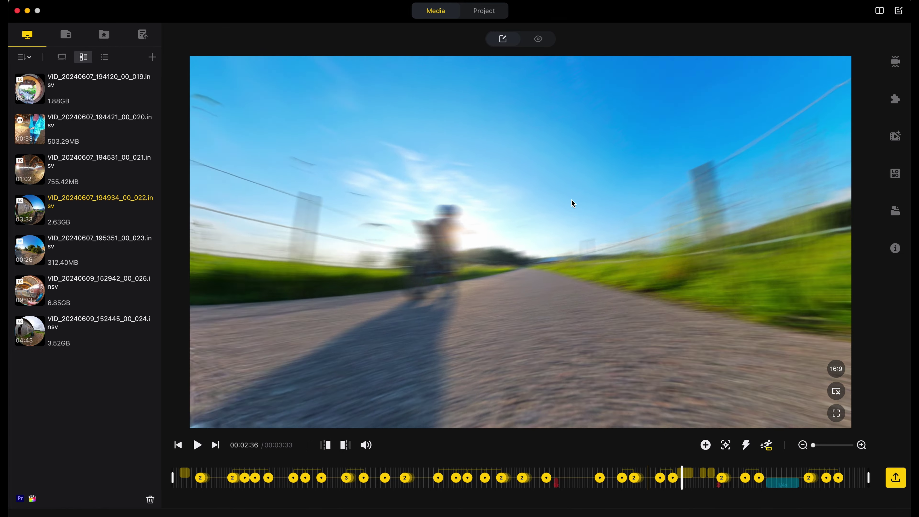
Browse the media library sections, sorting options and import dialog without changing anything.
key(Down)
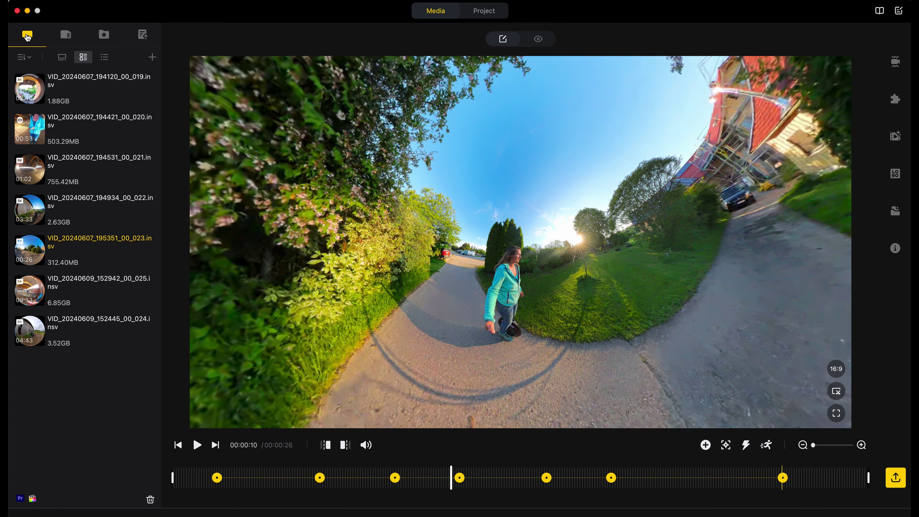
click(67, 35)
click(103, 34)
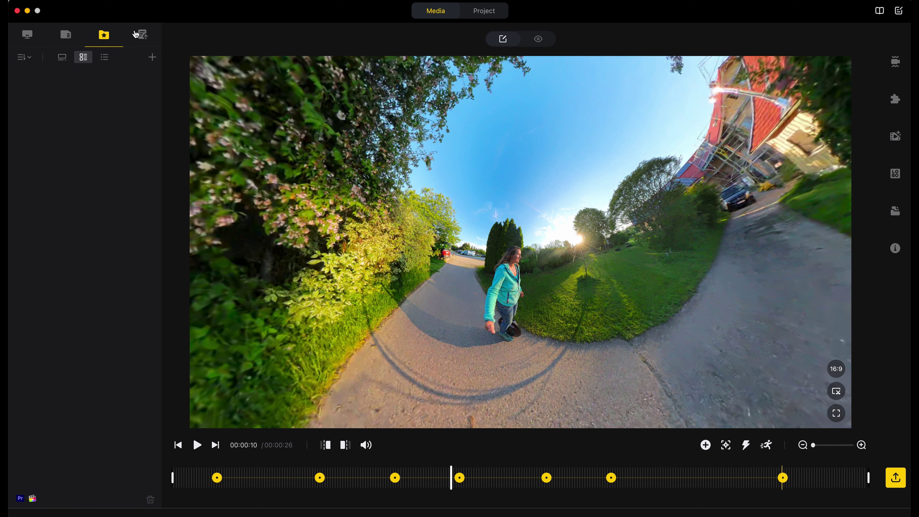
click(141, 34)
click(26, 36)
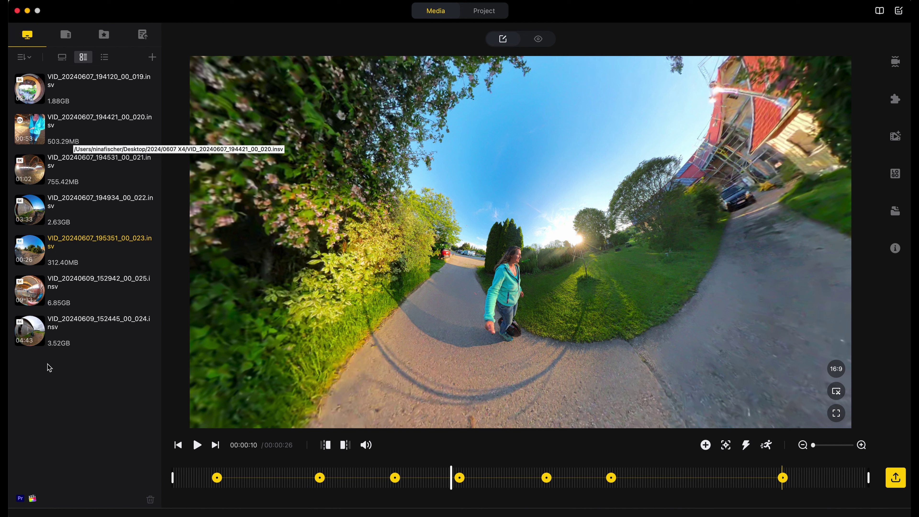
click(30, 58)
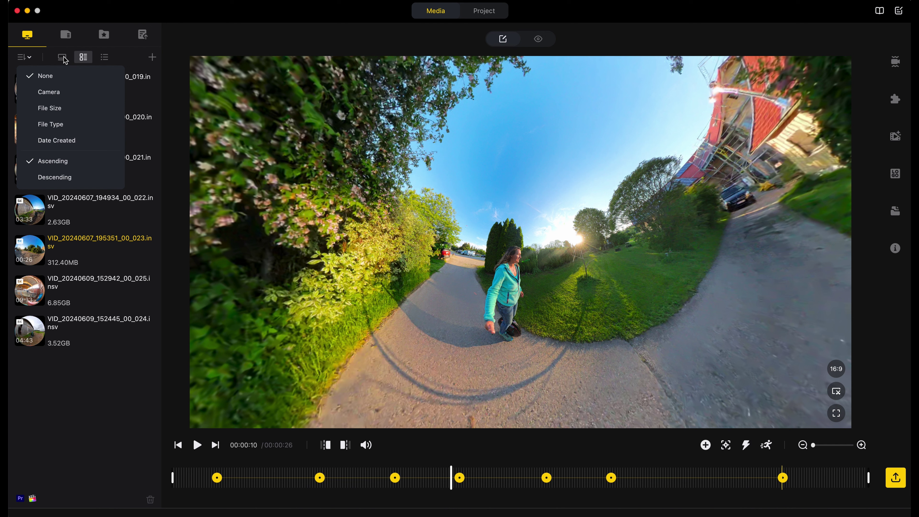
click(155, 62)
click(154, 60)
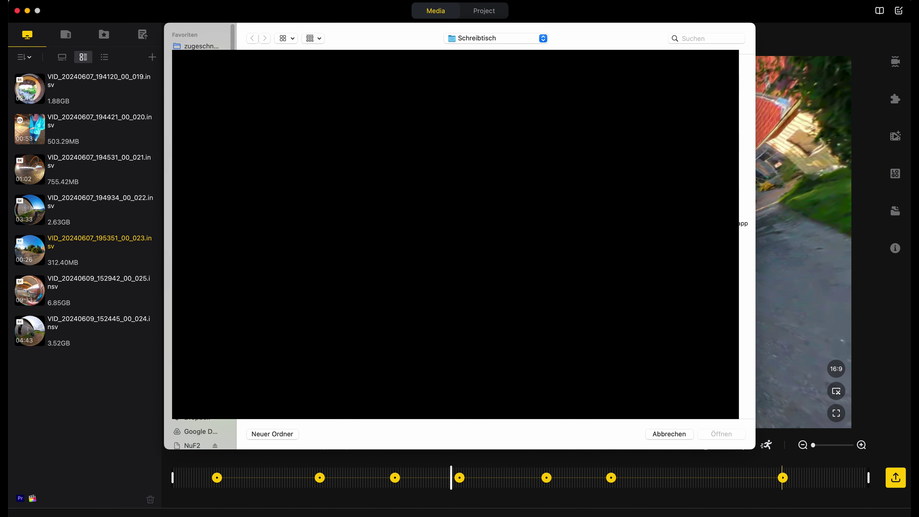
click(669, 434)
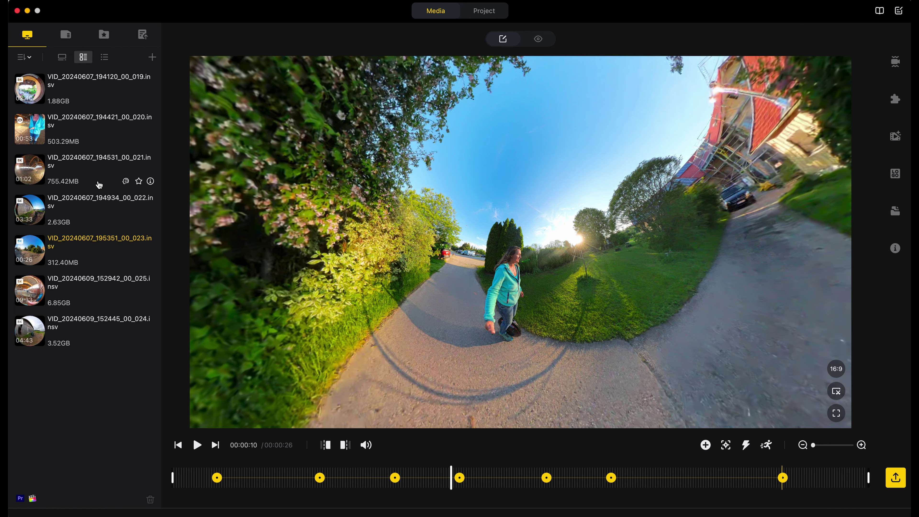
Reselect the 022 motocross clip, jump to 00:08 and zoom the timeline in three times.
click(84, 205)
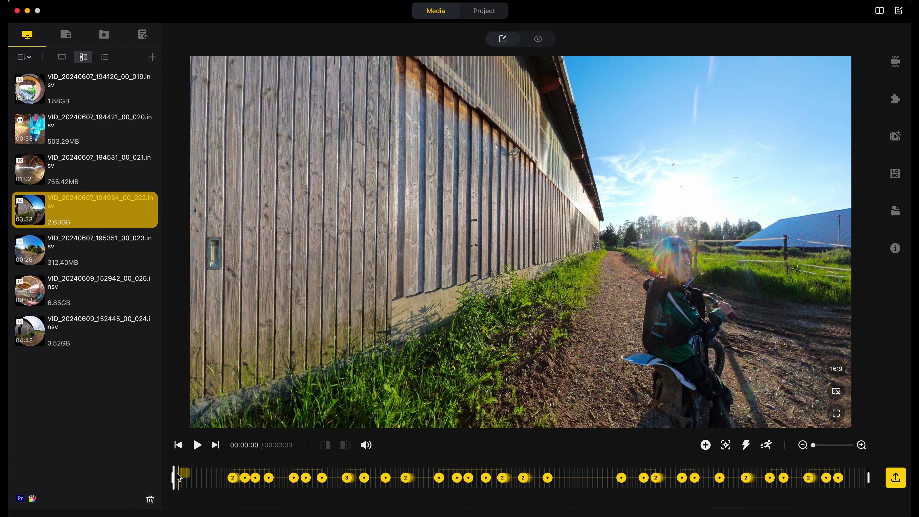
click(201, 478)
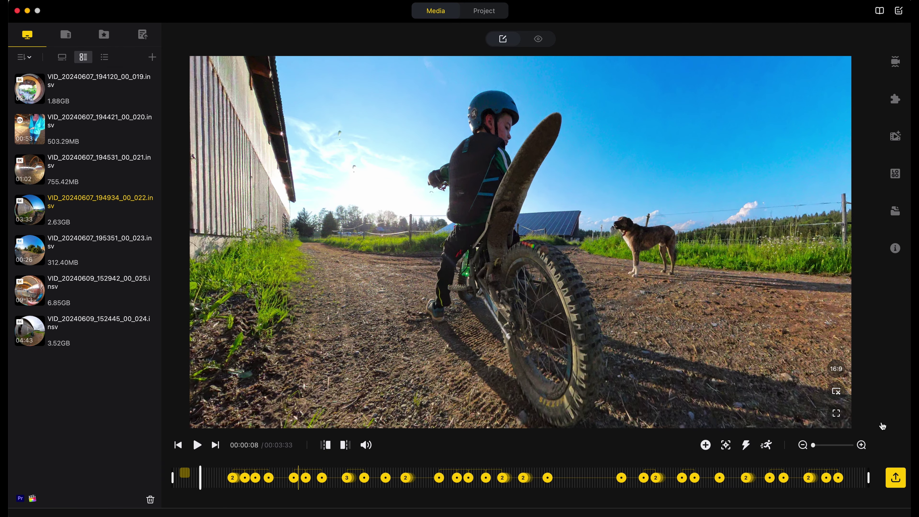
click(861, 445)
click(862, 445)
click(861, 445)
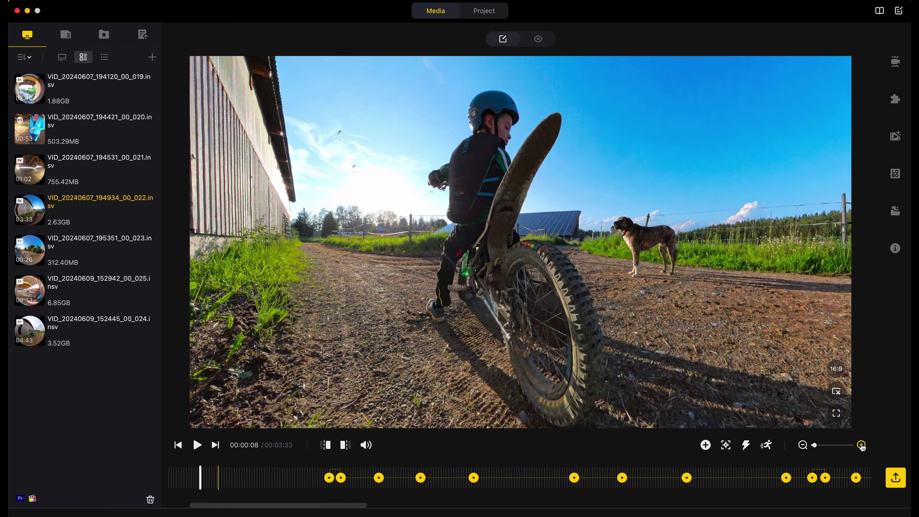
mouse_move(587, 183)
mouse_down()
mouse_move(580, 239)
mouse_move(691, 309)
mouse_move(576, 234)
mouse_move(520, 264)
mouse_move(490, 260)
mouse_move(585, 224)
mouse_move(610, 273)
mouse_move(437, 267)
mouse_move(431, 258)
mouse_move(589, 249)
mouse_move(549, 245)
mouse_move(549, 224)
mouse_move(575, 250)
mouse_move(584, 246)
mouse_up()
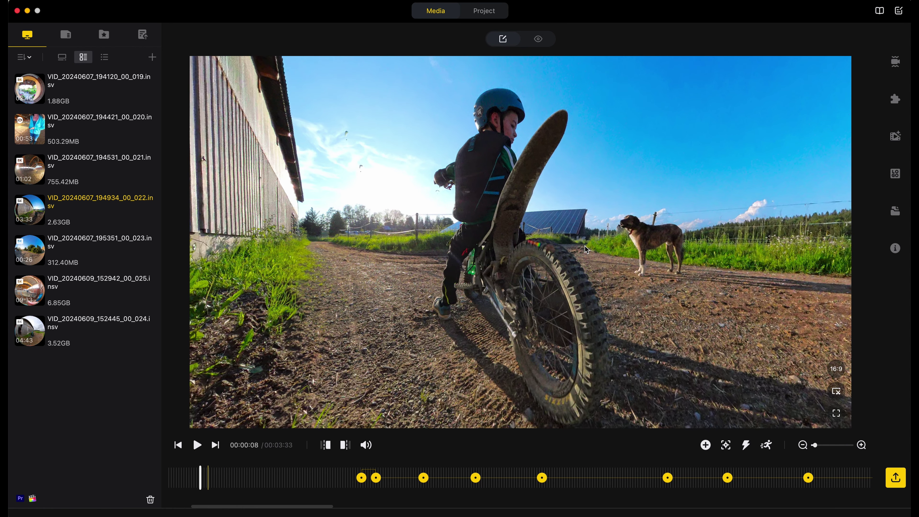
scroll(586, 249, down, 3)
scroll(586, 249, up, 5)
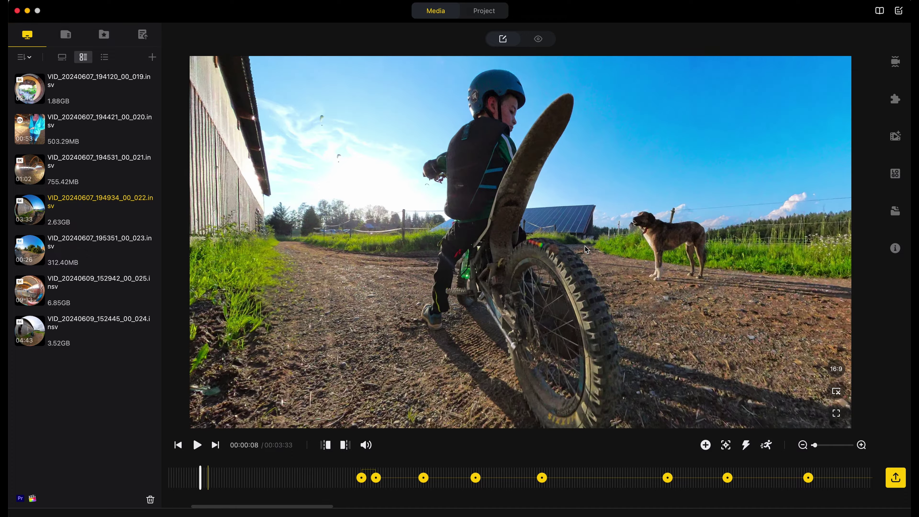
scroll(586, 249, down, 3)
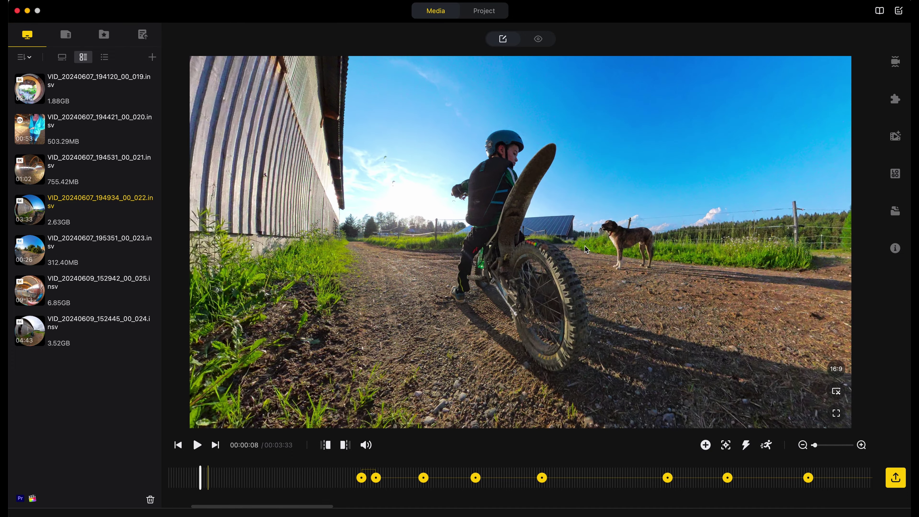
scroll(585, 246, down, 2)
scroll(585, 246, up, 4)
scroll(585, 245, down, 2)
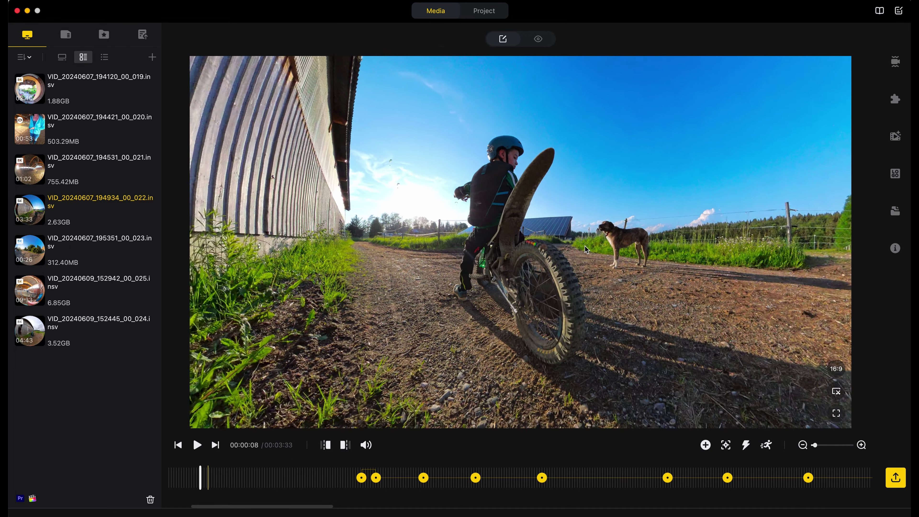
scroll(586, 249, down, 2)
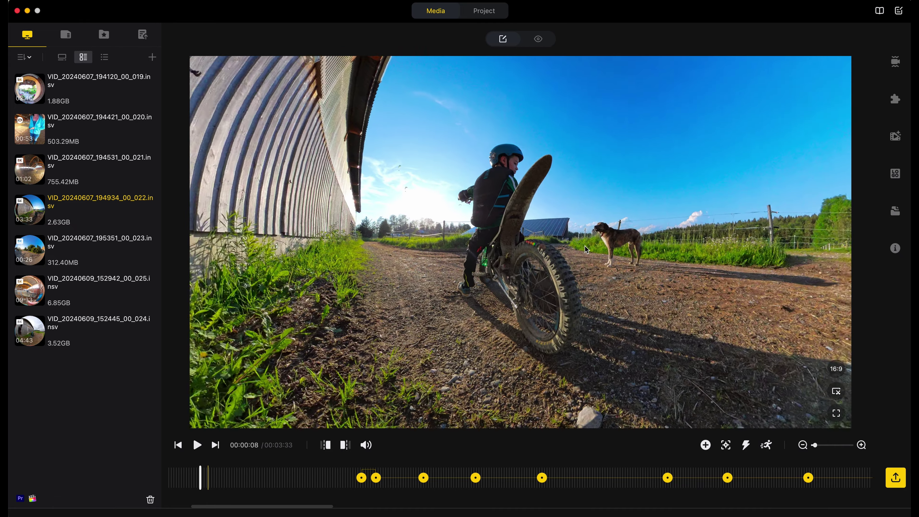
scroll(585, 250, up, 1)
scroll(585, 249, up, 2)
scroll(585, 249, down, 3)
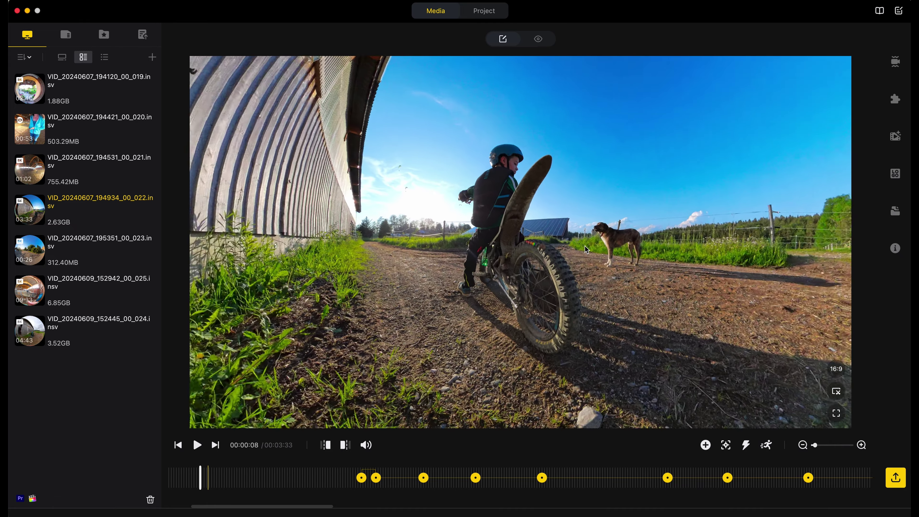
scroll(584, 245, up, 2)
drag(585, 249, 491, 352)
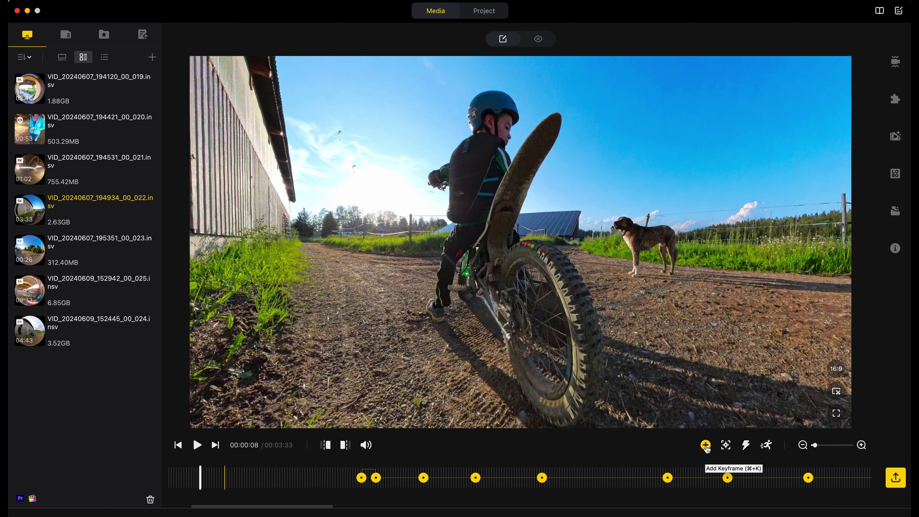
Add a keyframe at 00:08 and switch its projection to Tiny Planet.
click(706, 445)
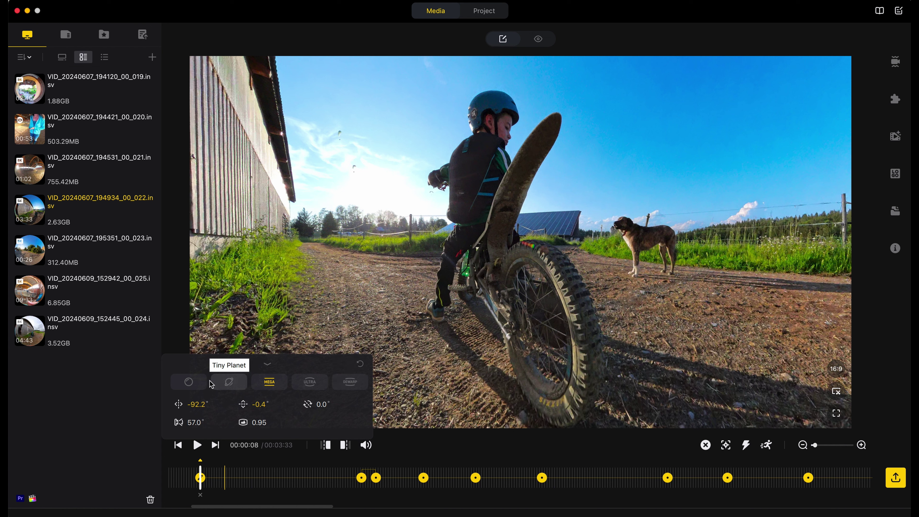
click(185, 386)
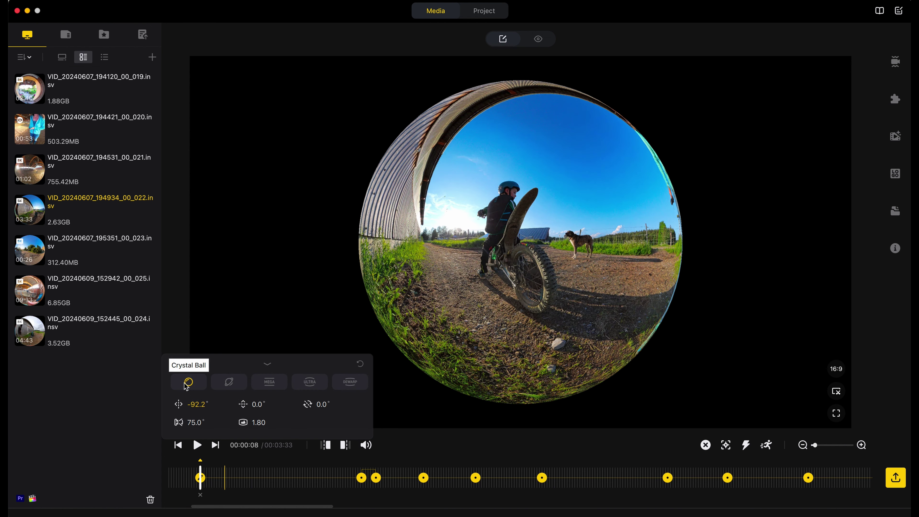
click(232, 385)
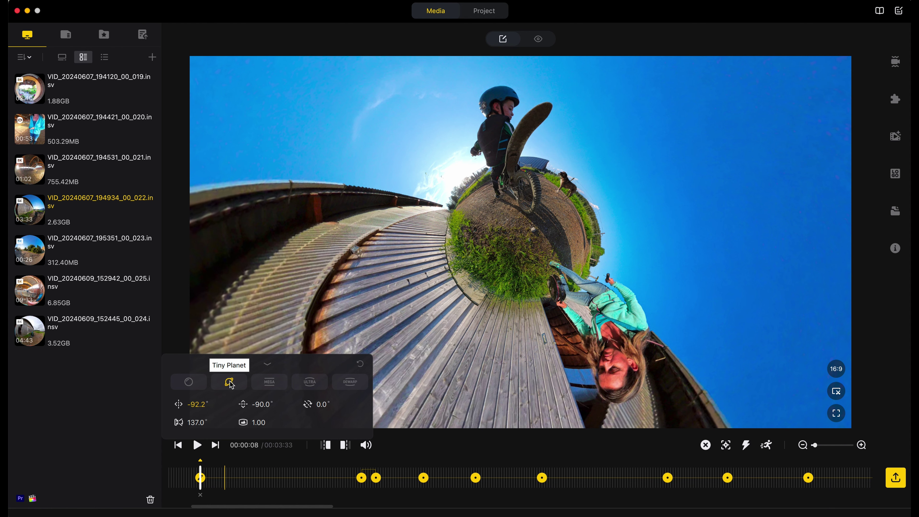
Set the Tiny Planet to 129.1° field of view and rotate the rider atop the globe.
scroll(546, 219, up, 2)
scroll(545, 220, up, 2)
scroll(545, 220, up, 2)
scroll(545, 220, up, 2)
scroll(545, 219, down, 4)
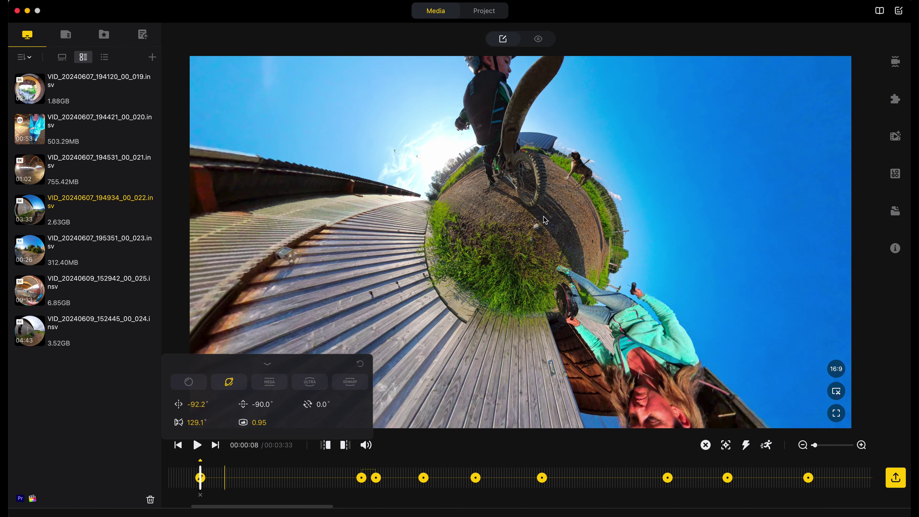
mouse_move(544, 204)
mouse_down()
mouse_move(596, 166)
mouse_move(581, 185)
mouse_move(602, 192)
mouse_up()
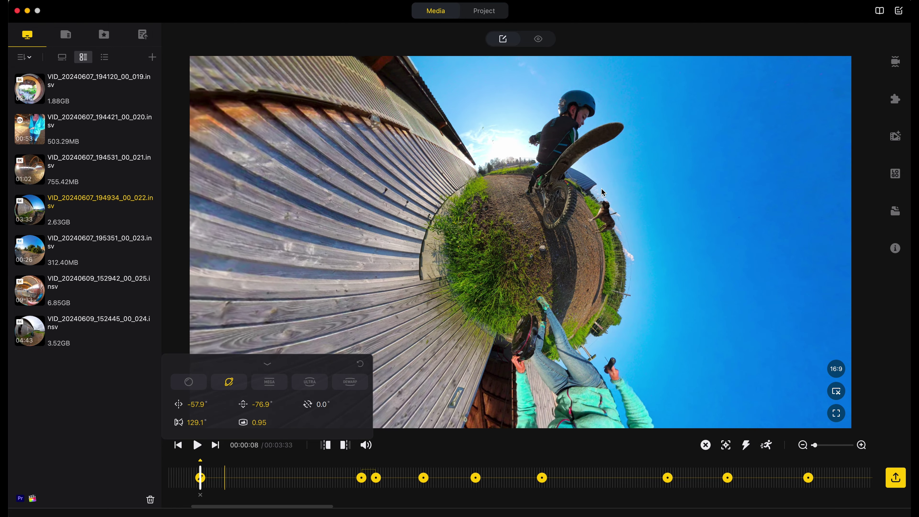
Try MegaView and Ultra Wide projections, panning onto the rider and dog and adjusting field of view.
click(269, 381)
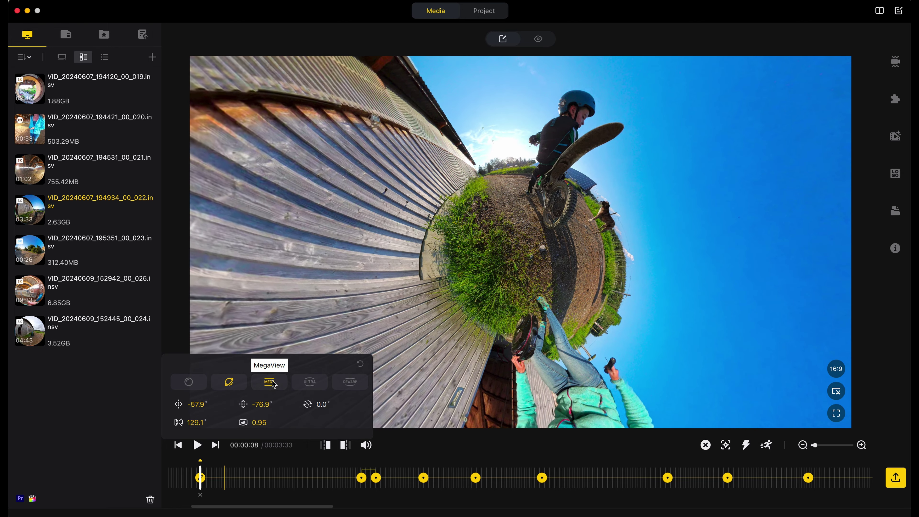
drag(637, 277, 541, 274)
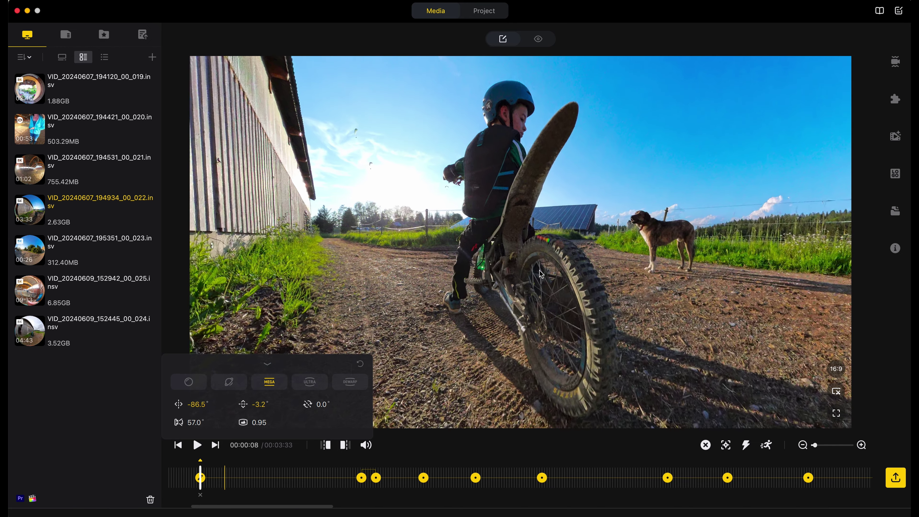
scroll(541, 274, down, 1)
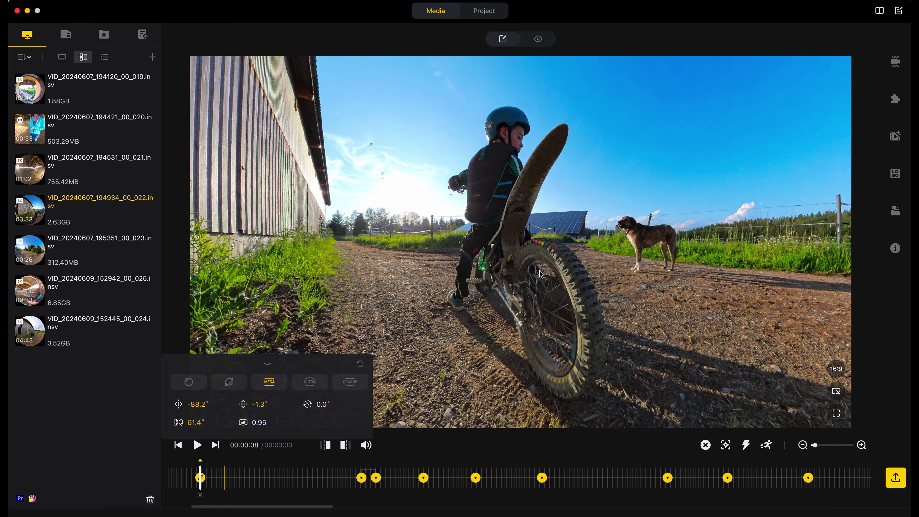
click(311, 383)
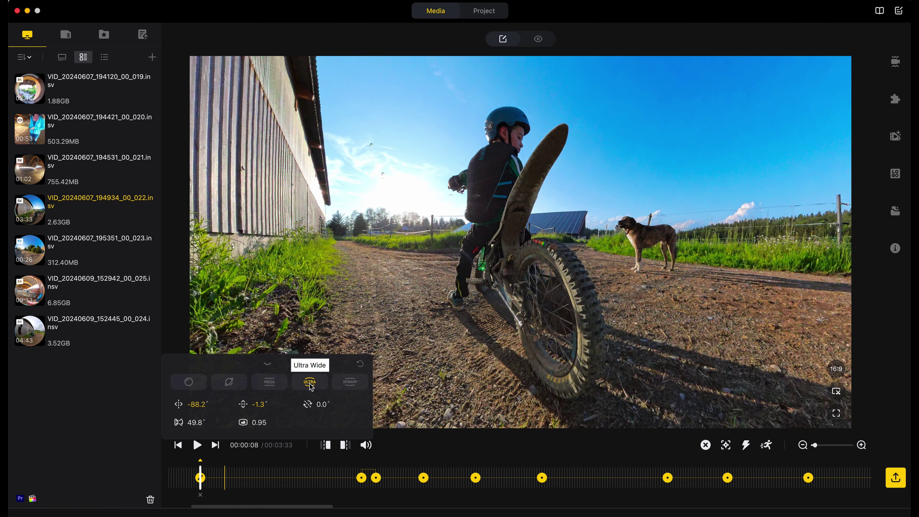
scroll(556, 296, down, 5)
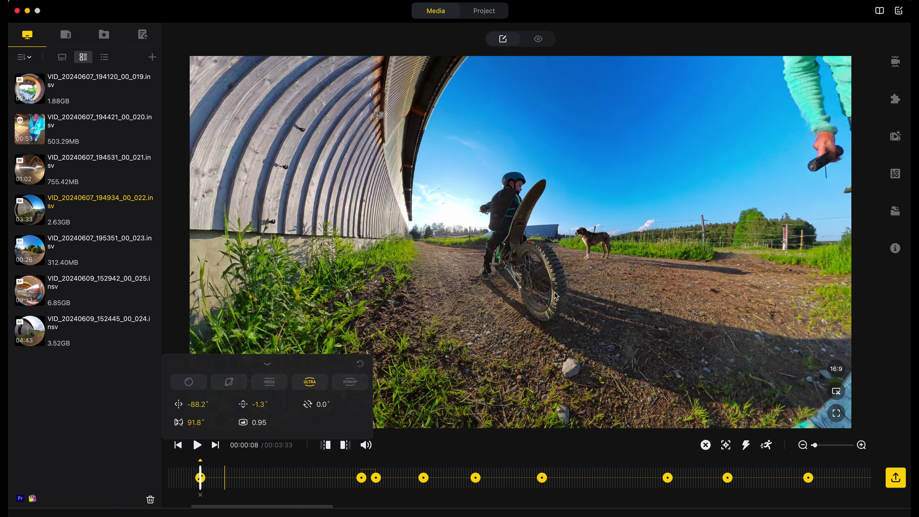
scroll(556, 296, down, 5)
scroll(556, 296, down, 5)
scroll(556, 296, down, 5)
scroll(556, 296, up, 4)
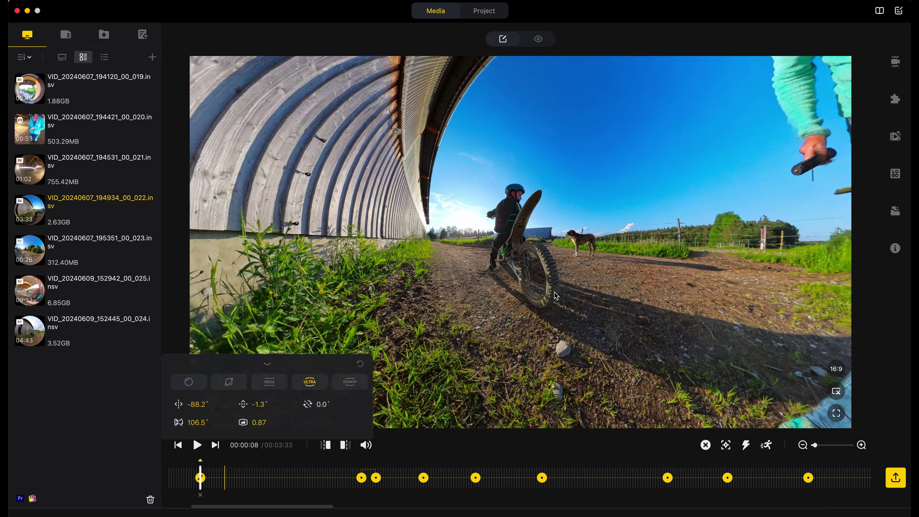
scroll(556, 296, up, 4)
scroll(556, 296, up, 2)
Compare Dewarp and Ultra Wide, reset pan and tilt, re-aim at the rider and dog, settle on MegaView.
click(350, 381)
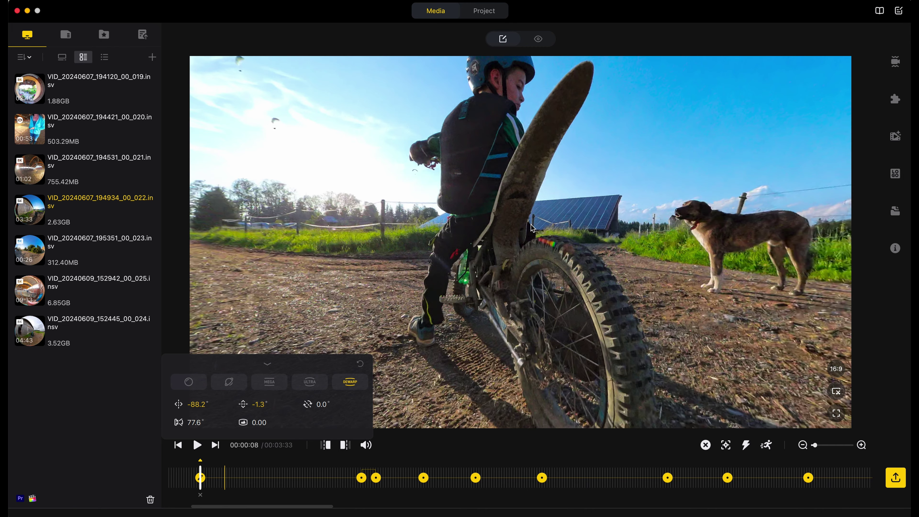
drag(563, 164, 591, 186)
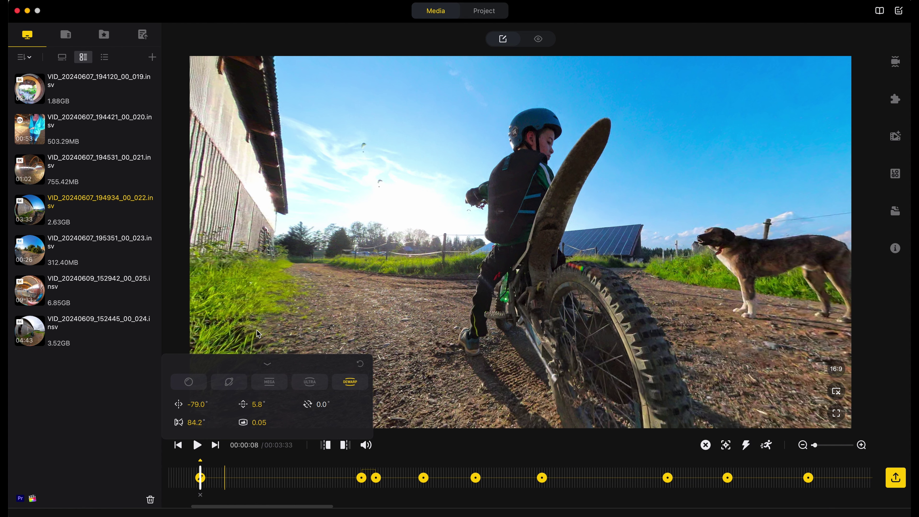
click(303, 378)
click(268, 382)
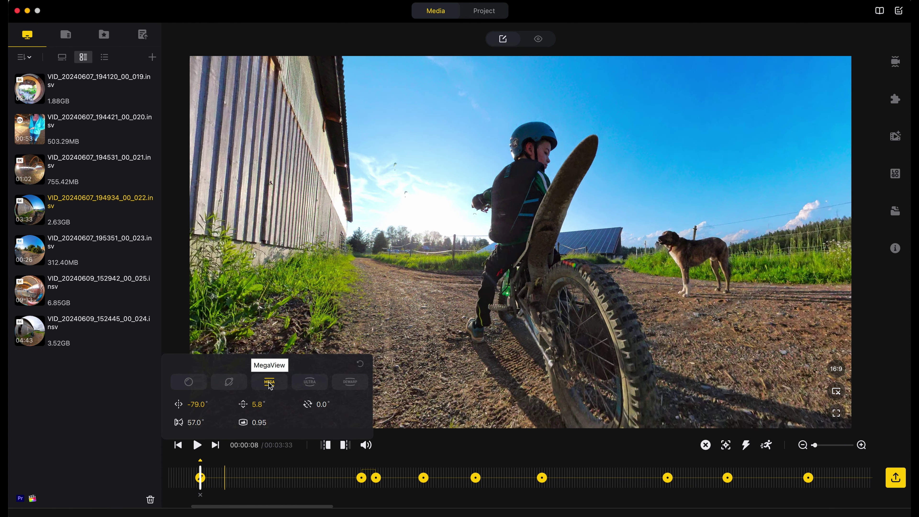
click(302, 382)
click(348, 381)
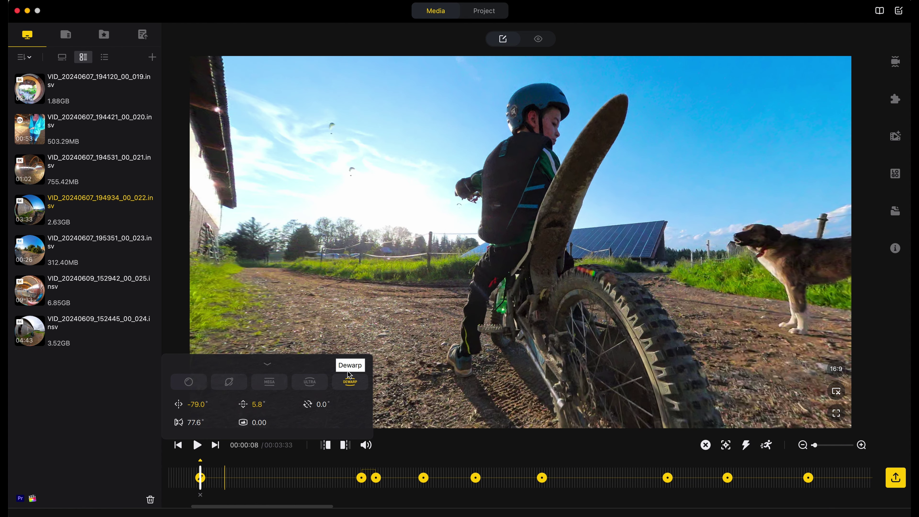
click(361, 367)
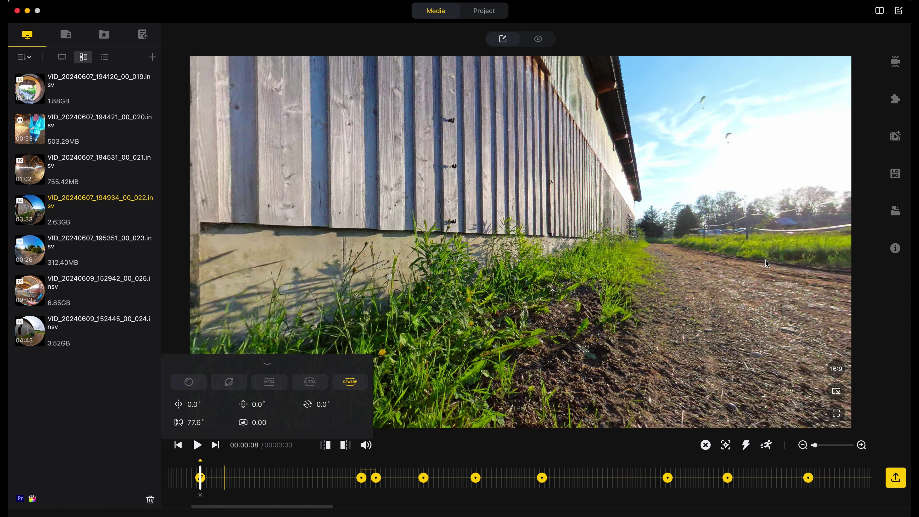
drag(397, 235, 451, 249)
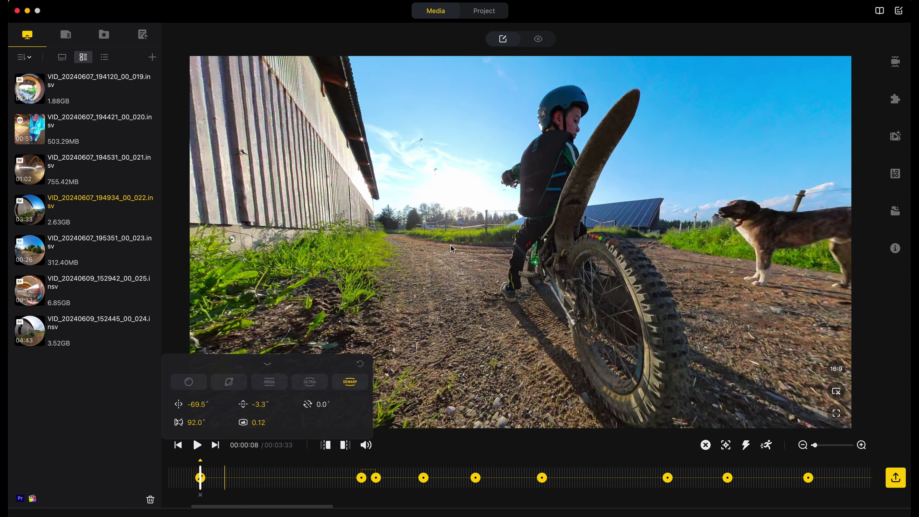
click(278, 380)
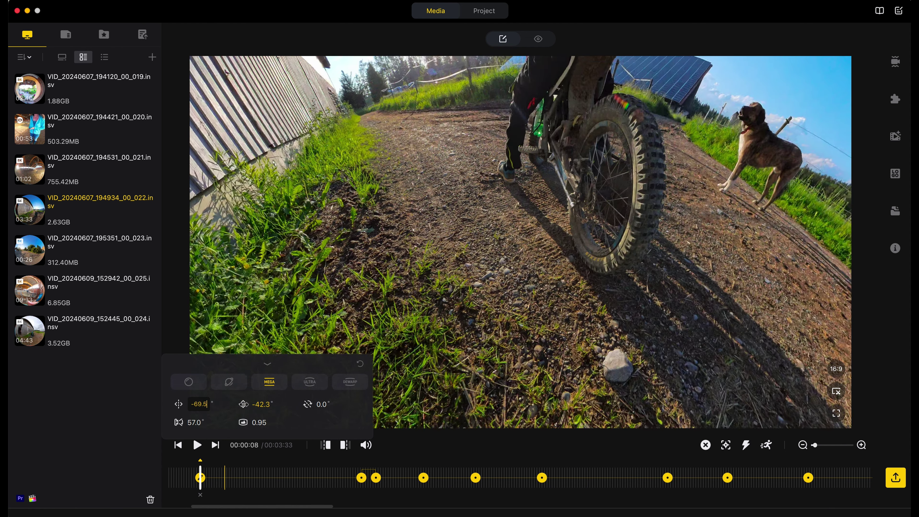
Adjust tilt and roll, set field of view 63.4° and distortion 0.81, then nudge the framing left.
drag(263, 405, 260, 403)
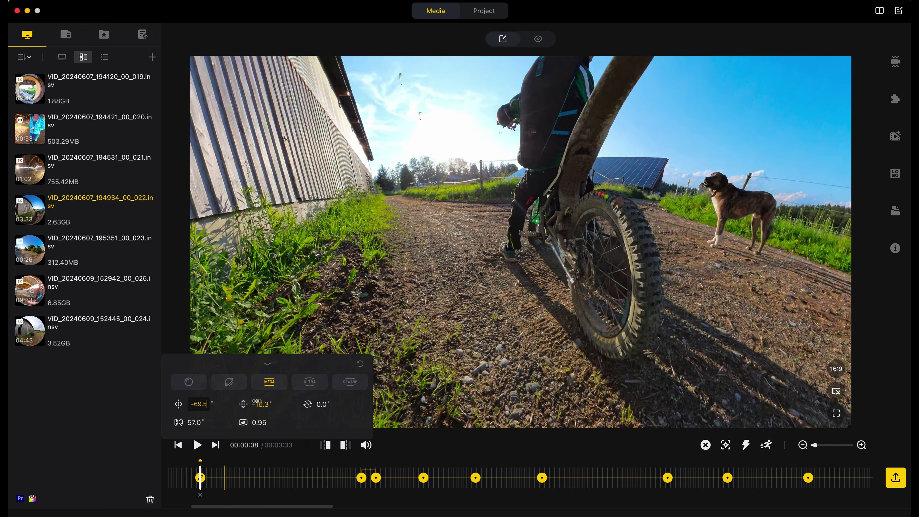
drag(257, 400, 264, 400)
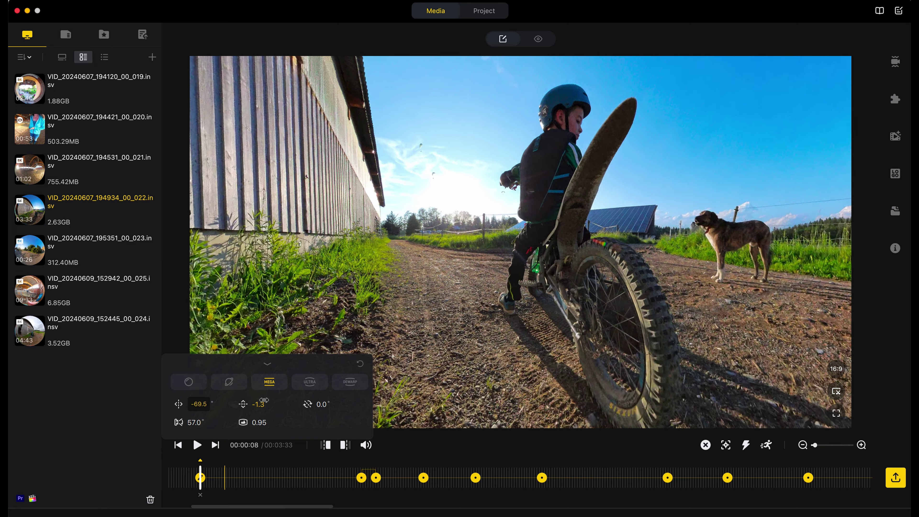
mouse_move(320, 404)
mouse_down()
mouse_move(460, 388)
mouse_move(498, 374)
mouse_move(318, 340)
mouse_up()
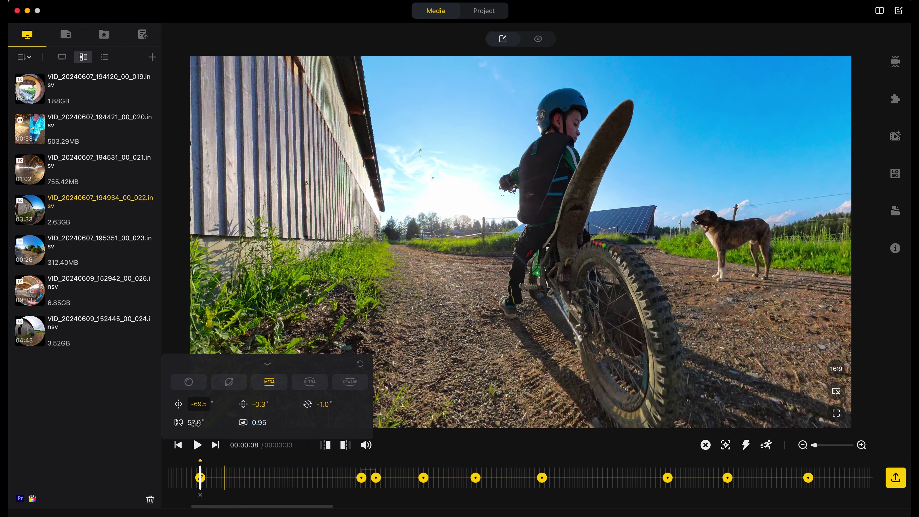
drag(195, 423, 224, 420)
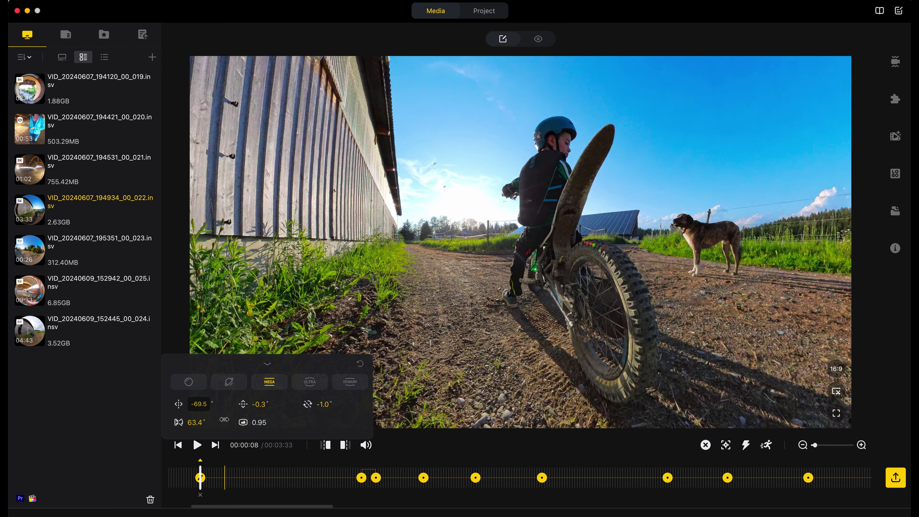
mouse_move(259, 422)
mouse_down()
mouse_move(246, 415)
mouse_move(254, 417)
mouse_up()
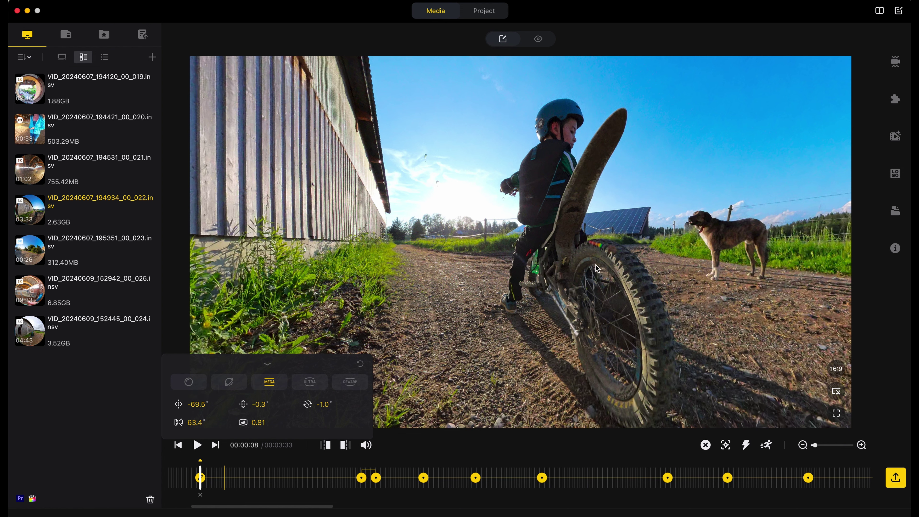
drag(595, 266, 578, 255)
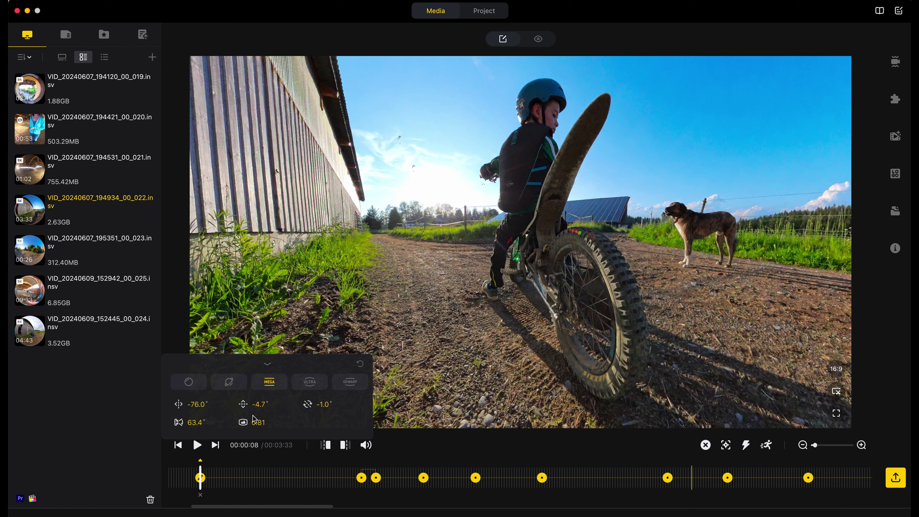
Add a keyframe at about 00:10 framing the rider beside the barn wall.
click(269, 365)
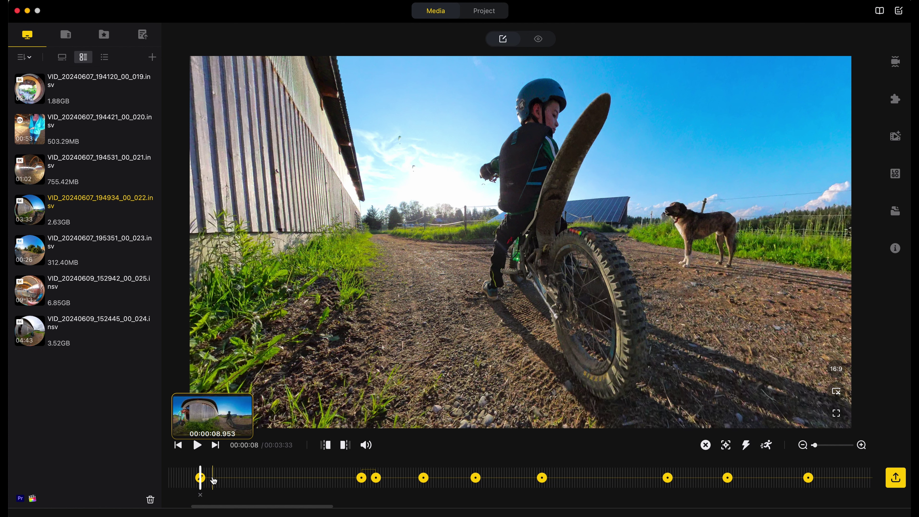
click(297, 350)
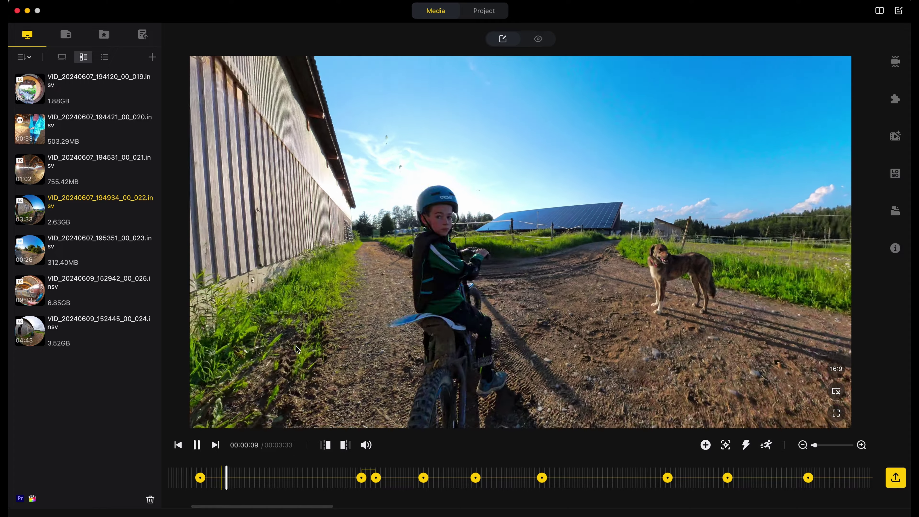
click(298, 350)
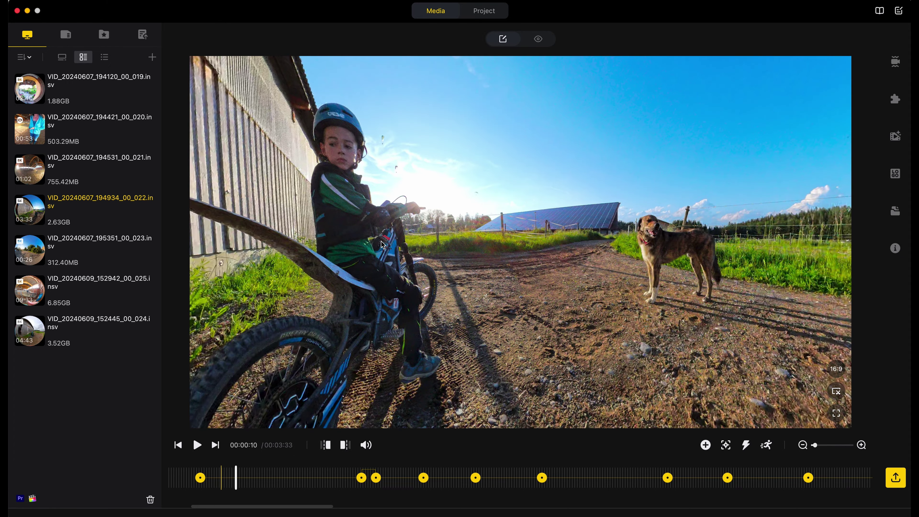
drag(383, 245, 535, 233)
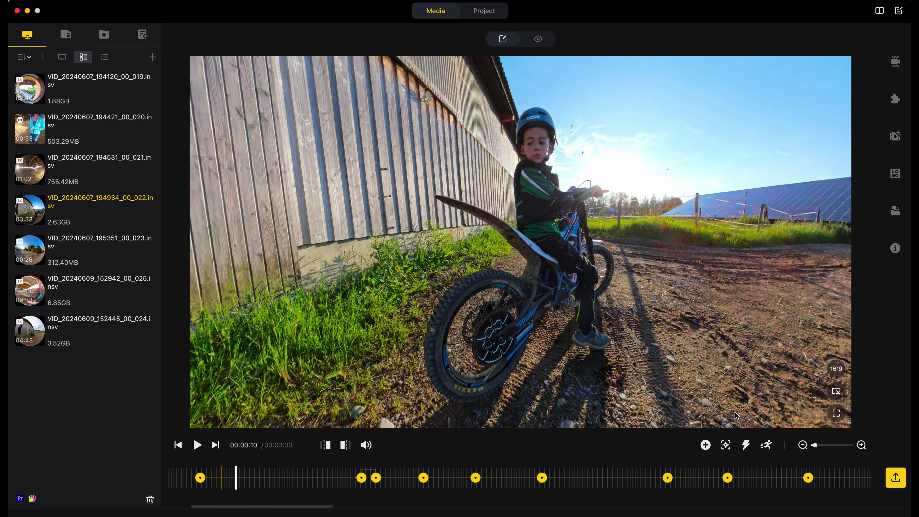
click(706, 445)
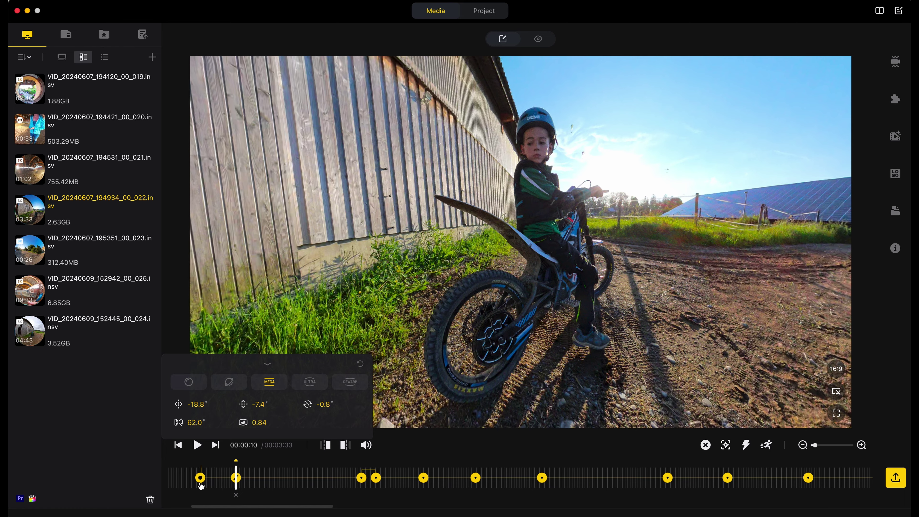
Play the camera move from the first keyframe to preview it, checking around 14 seconds.
click(199, 490)
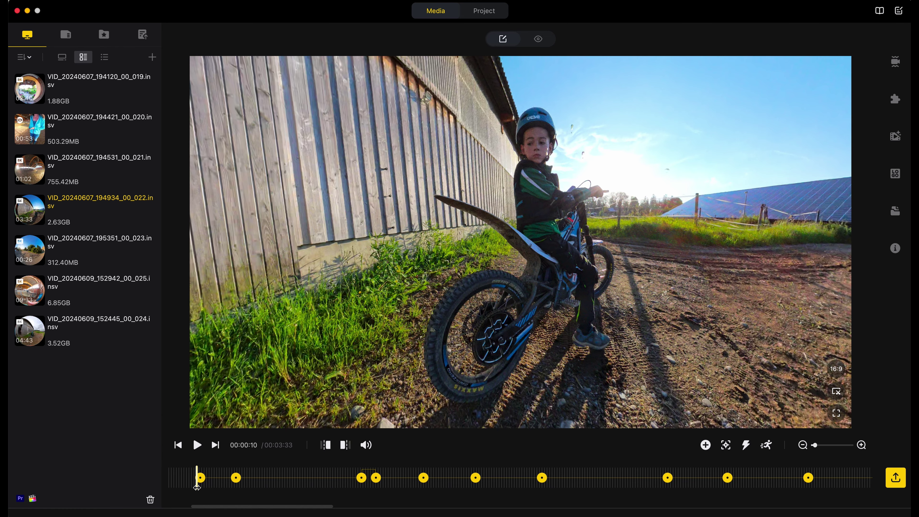
key(space)
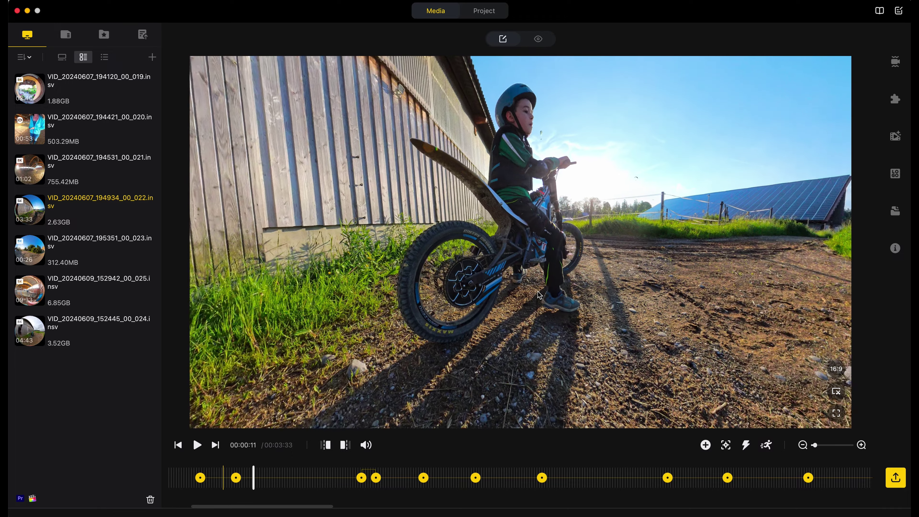
key(space)
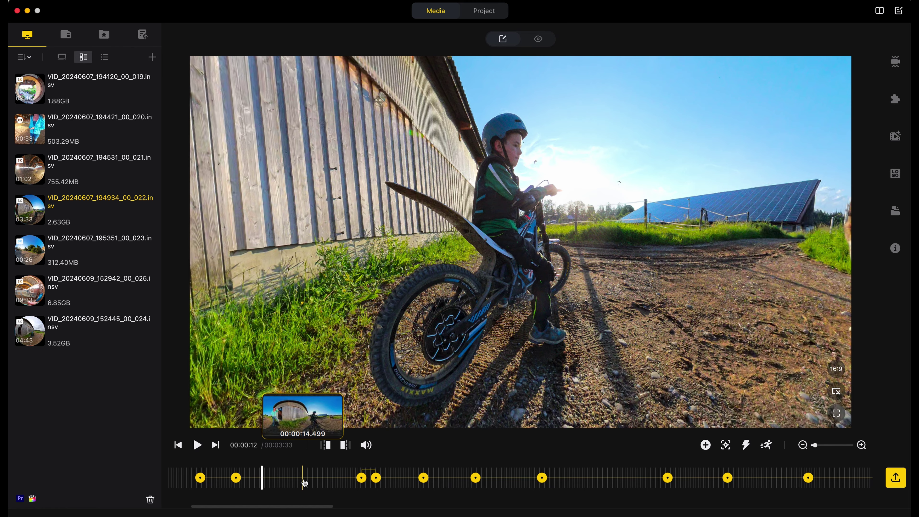
click(310, 485)
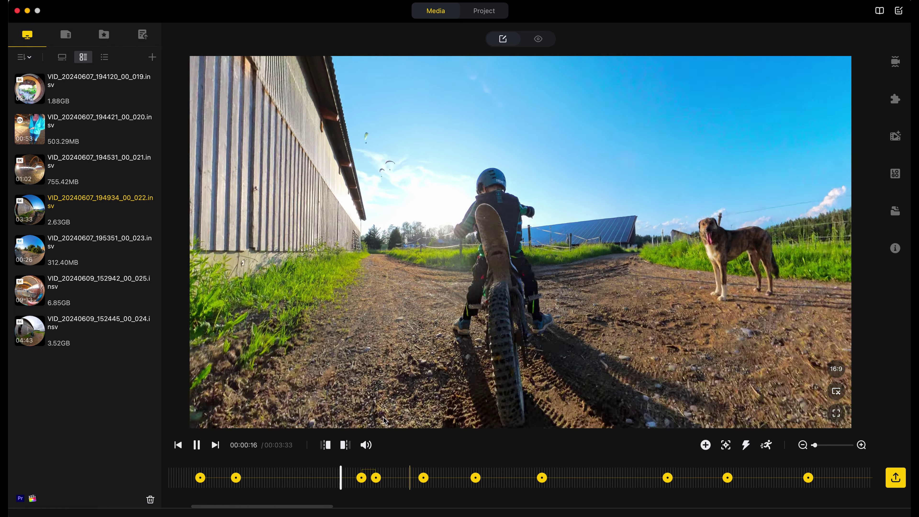
key(space)
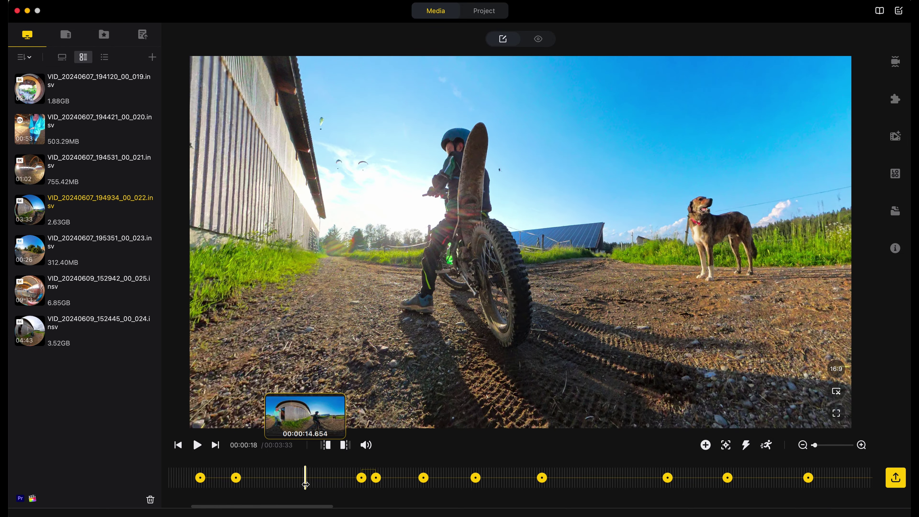
click(305, 485)
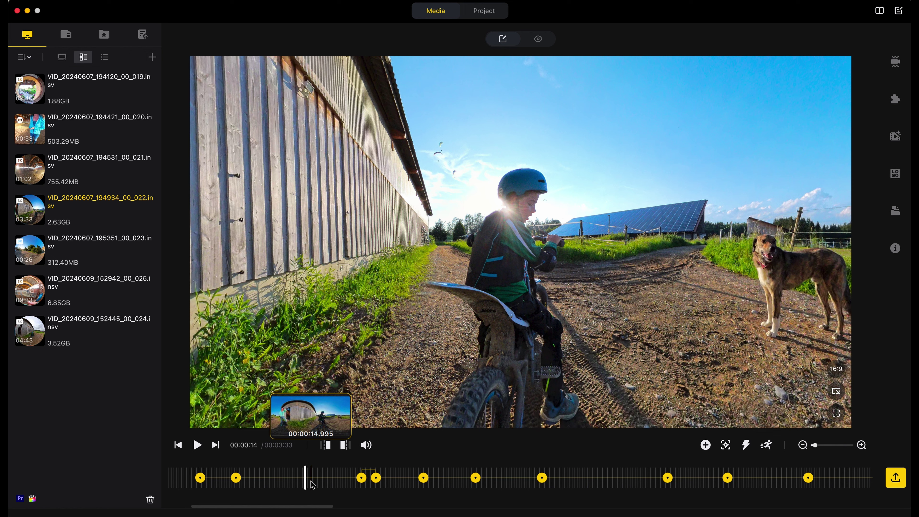
Set the trim start at the 15-second mark, shortening the clip from 3:33 to 3:17.
click(326, 479)
key(space)
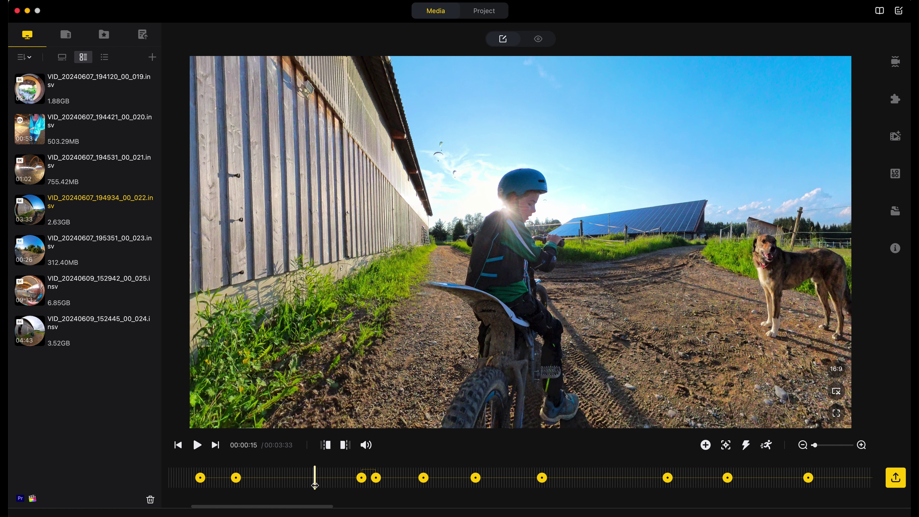
key(space)
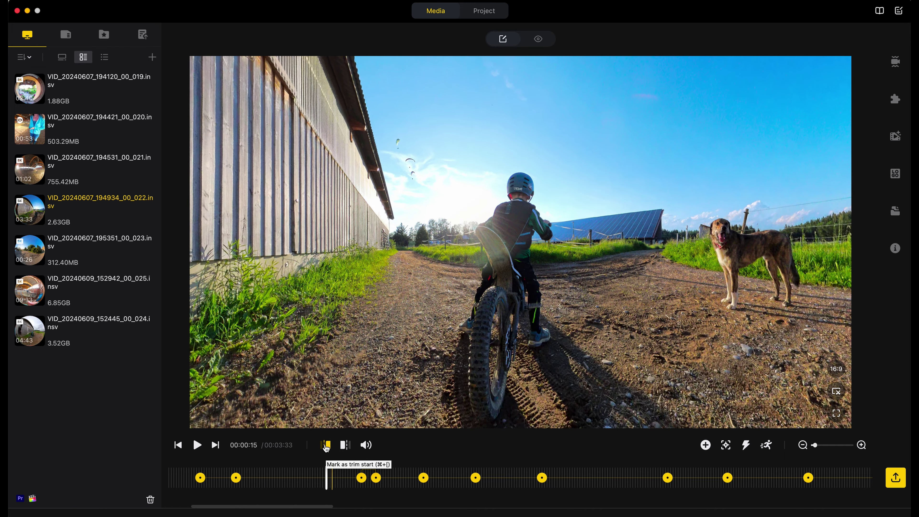
click(326, 447)
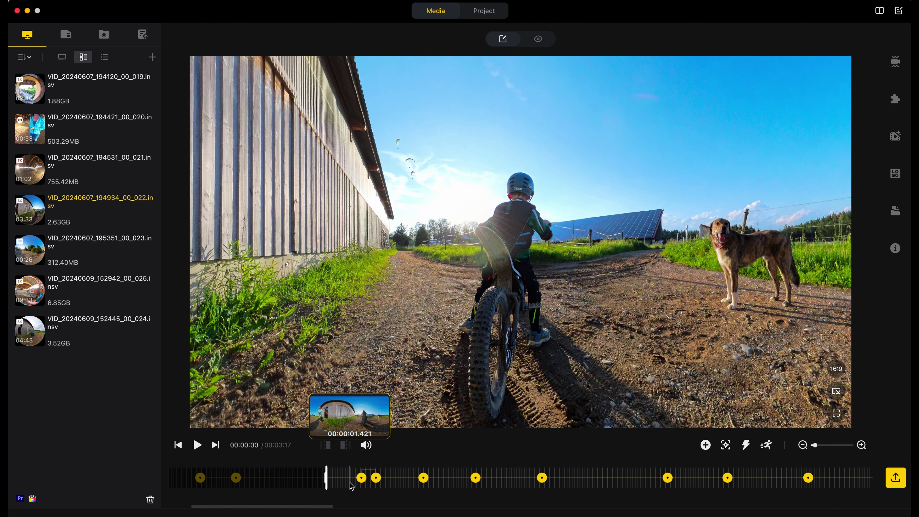
Pause the trimmed clip at 00:04 and open the easing-curve picker for the keyframe transition.
key(space)
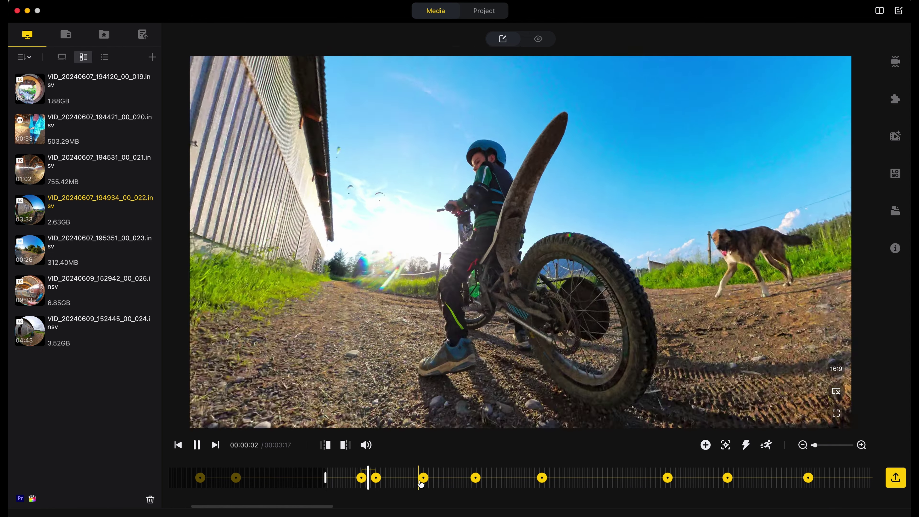
key(space)
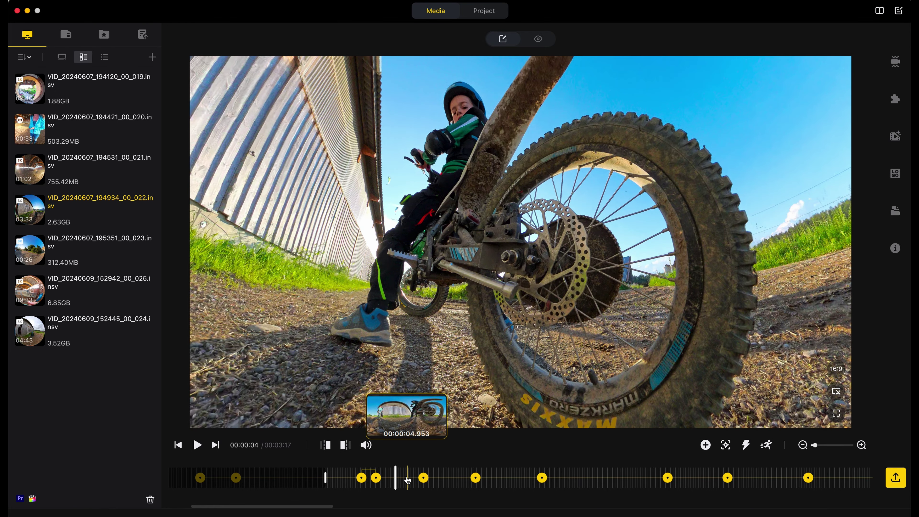
click(405, 478)
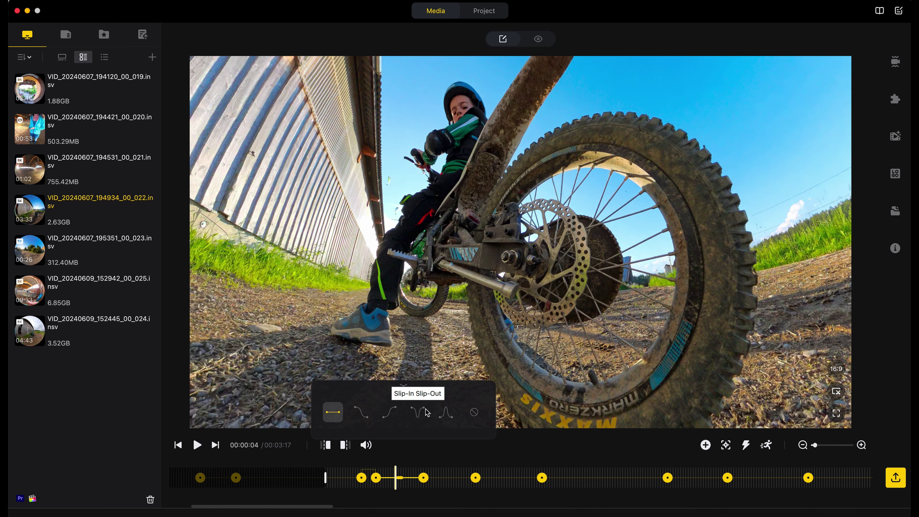
key(space)
key(space)
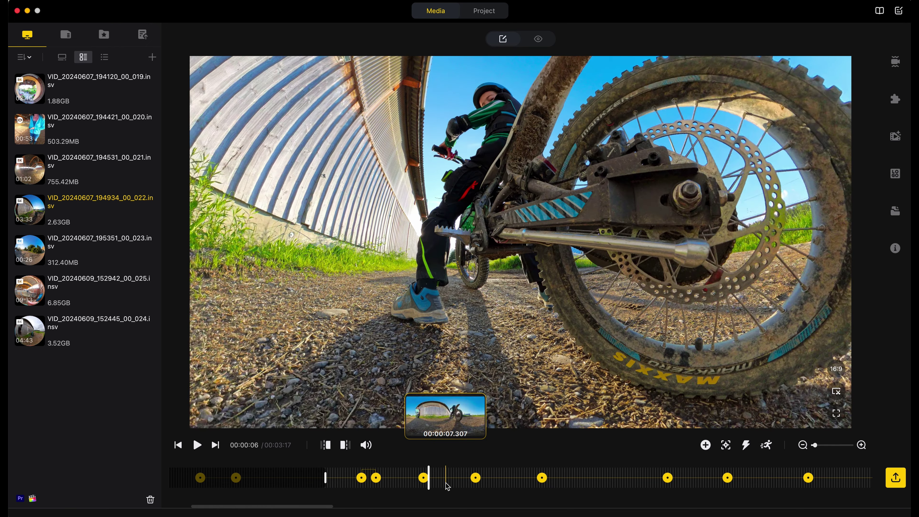
click(448, 480)
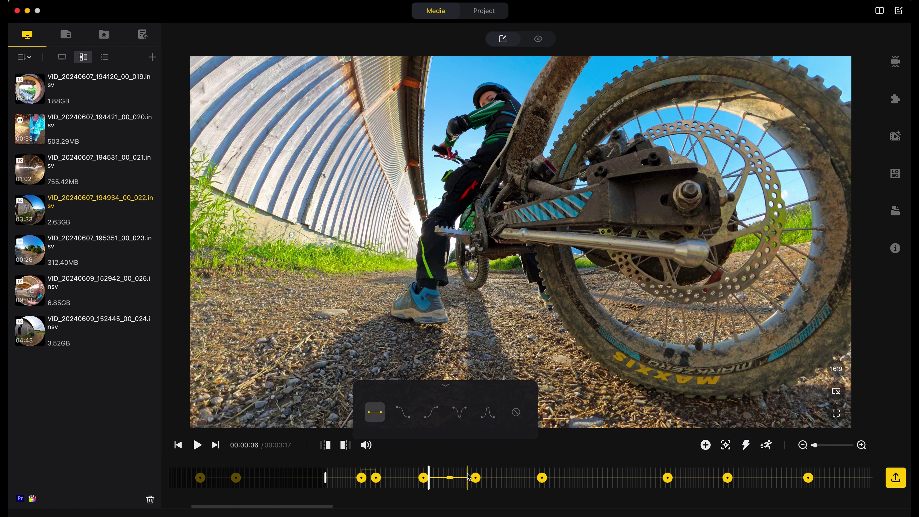
click(445, 384)
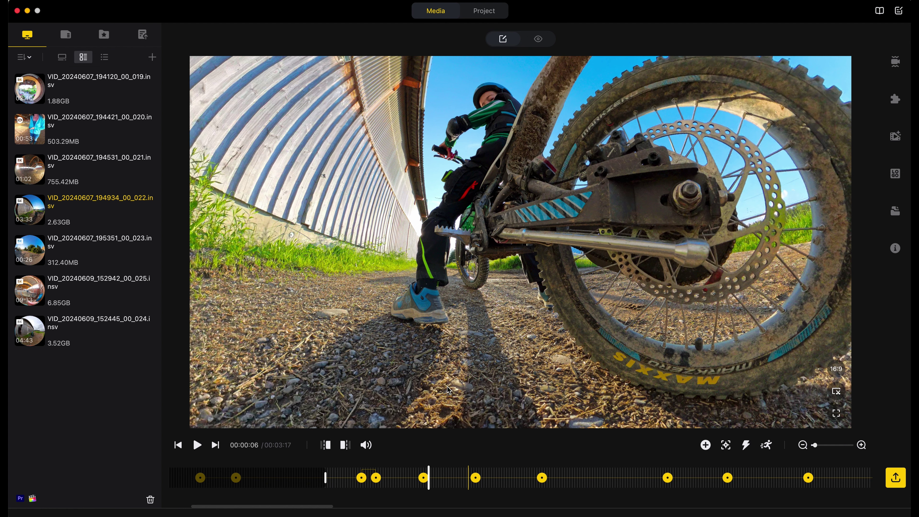
scroll(667, 478, right, 10)
click(660, 481)
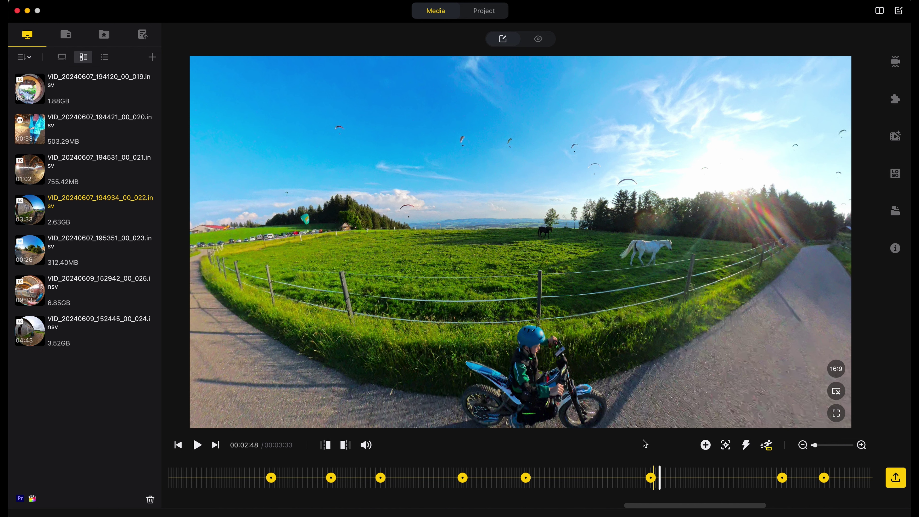
Delete the 02:47 keyframe and reframe 02:41 to show the rider from behind down the path.
click(650, 478)
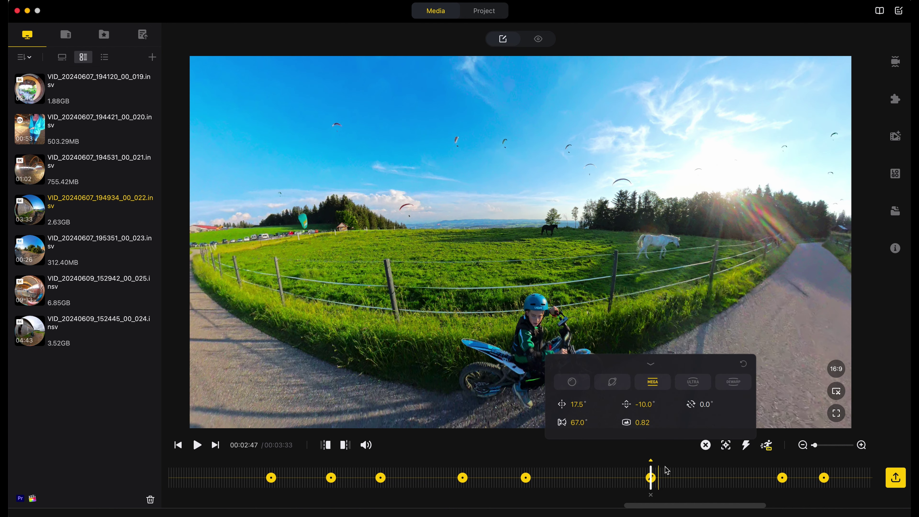
click(705, 445)
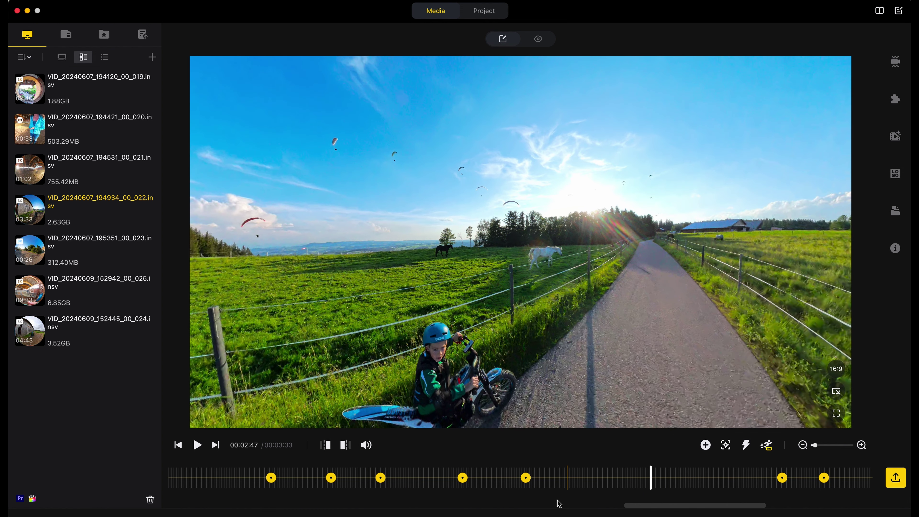
click(547, 485)
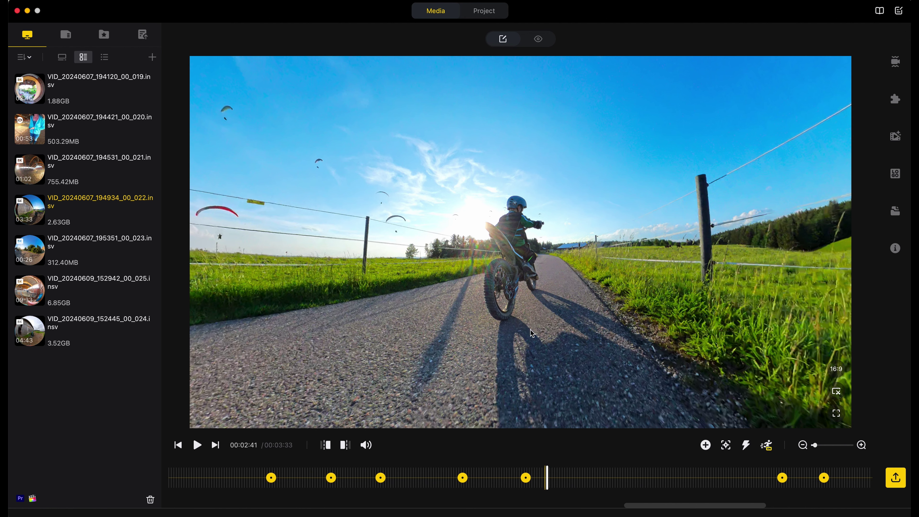
drag(595, 244, 586, 283)
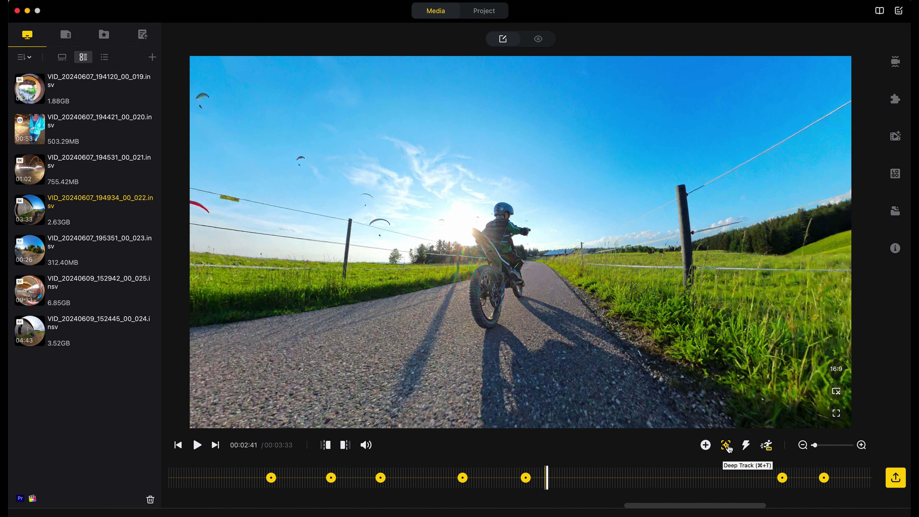
Deep Track the auto-detected rider from 02:41 to about 02:46, then replay from 02:41.
click(729, 449)
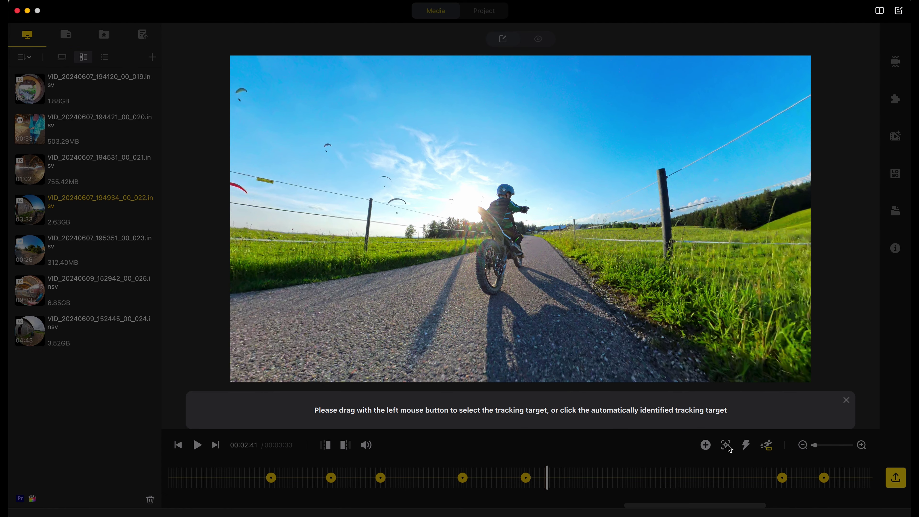
click(507, 226)
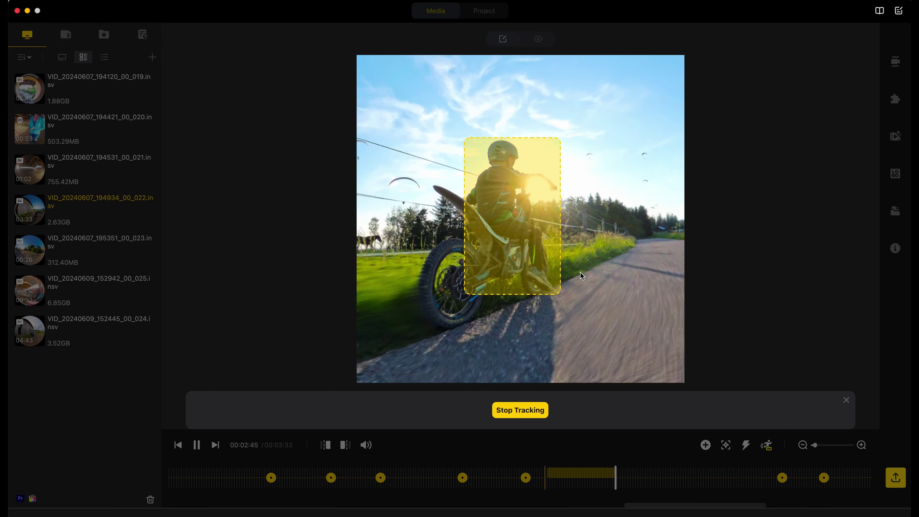
click(529, 415)
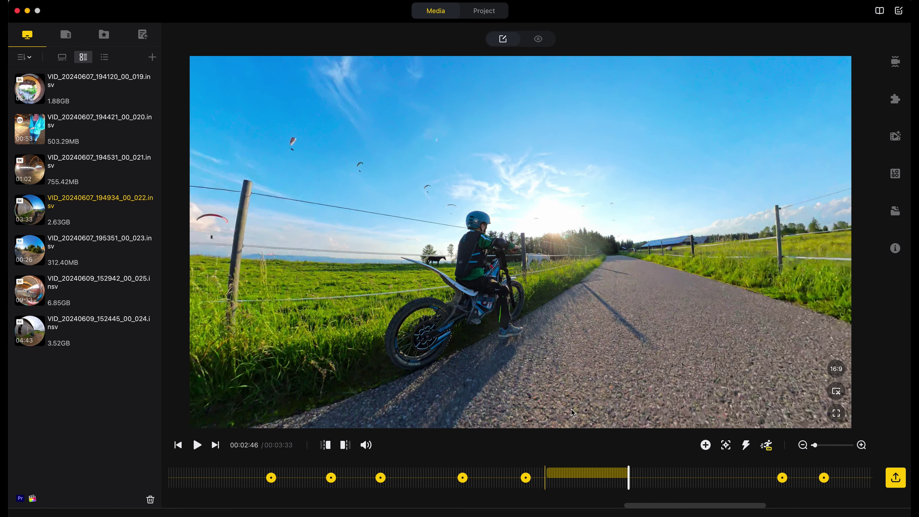
click(551, 481)
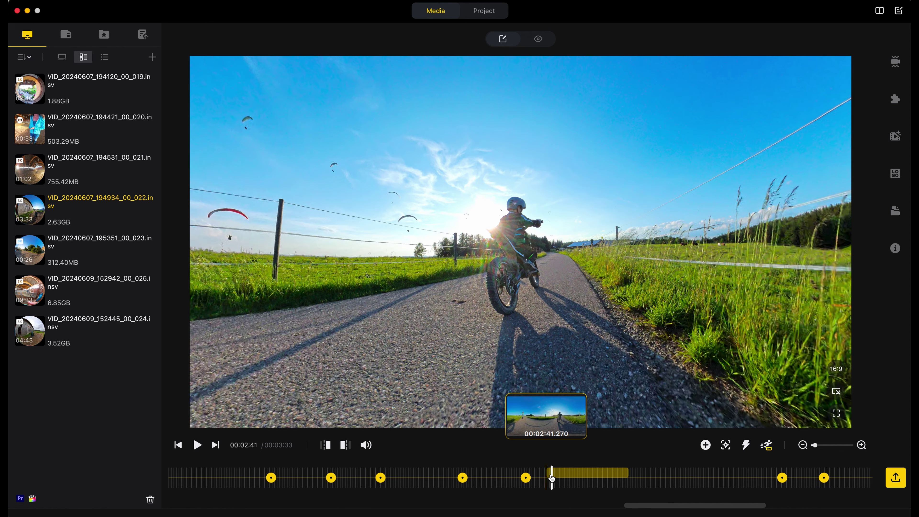
key(space)
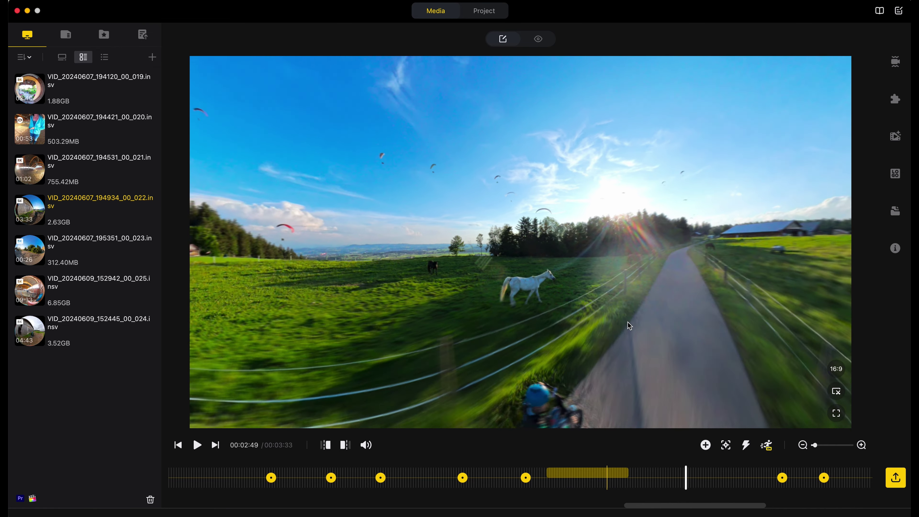
Pause near 02:49, tilt the view over the paddock and path, and start Deep Track at 02:48.
key(space)
mouse_move(635, 317)
mouse_down()
mouse_move(525, 220)
mouse_move(578, 325)
mouse_move(556, 267)
mouse_up()
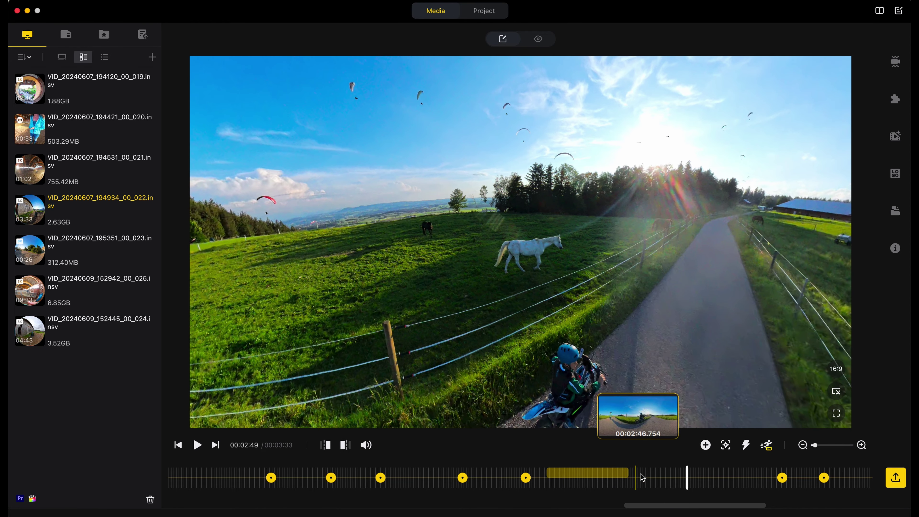
click(647, 478)
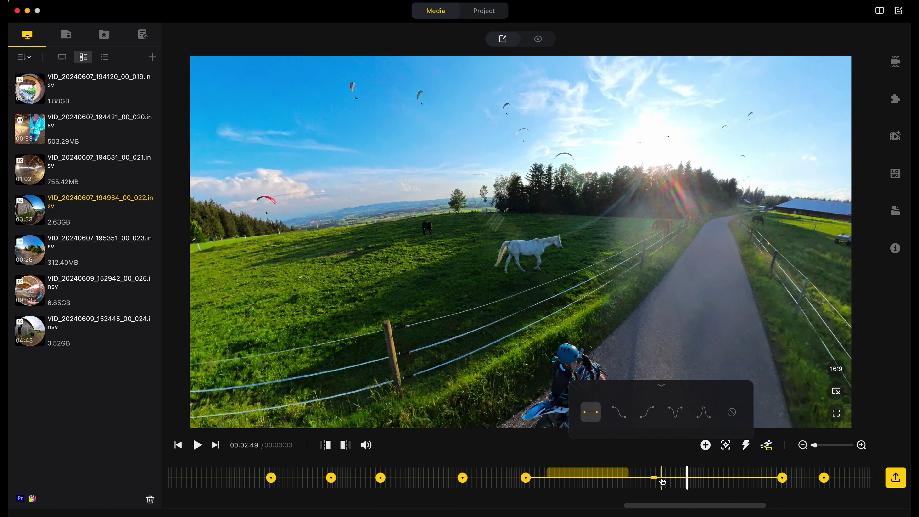
drag(687, 477, 662, 477)
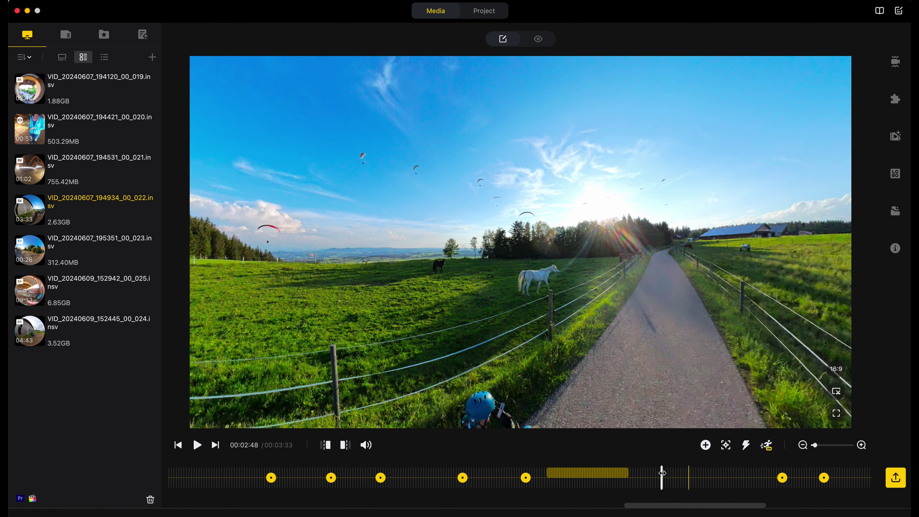
click(726, 446)
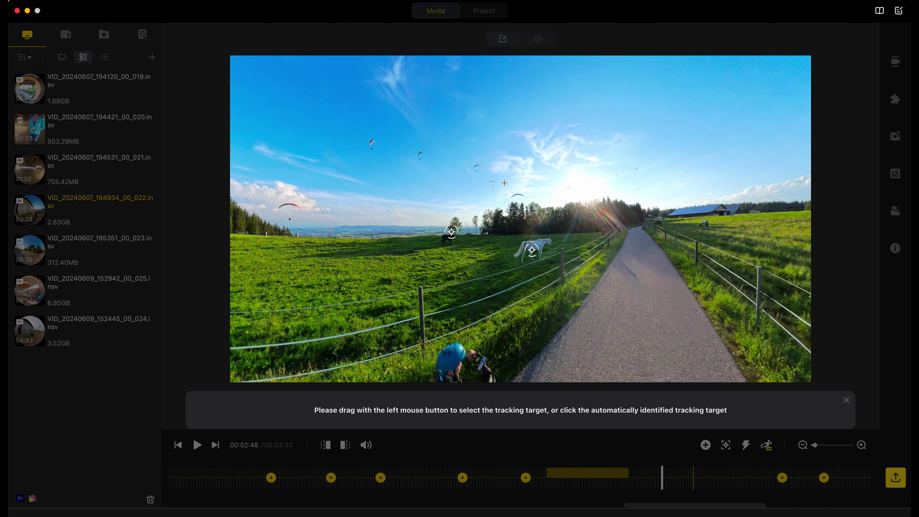
Track a paraglider around 02:48 with a tracking segment.
drag(540, 214, 540, 215)
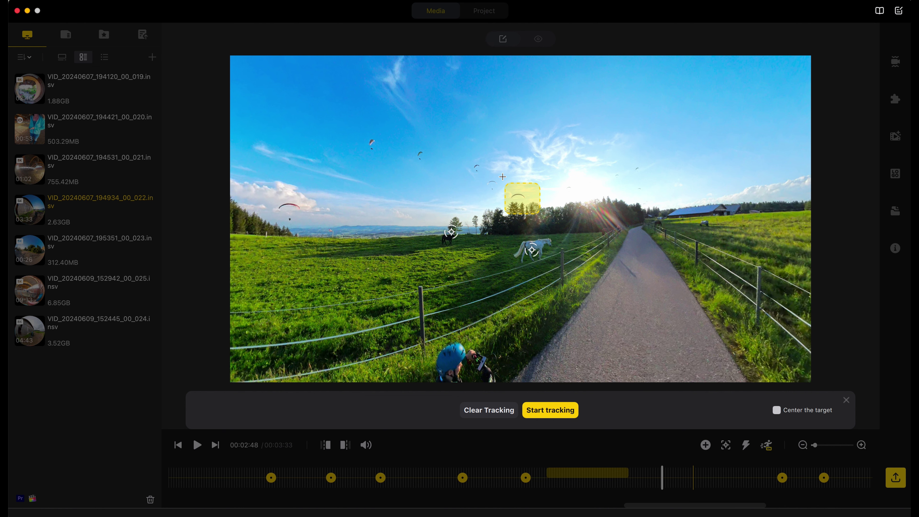
click(551, 414)
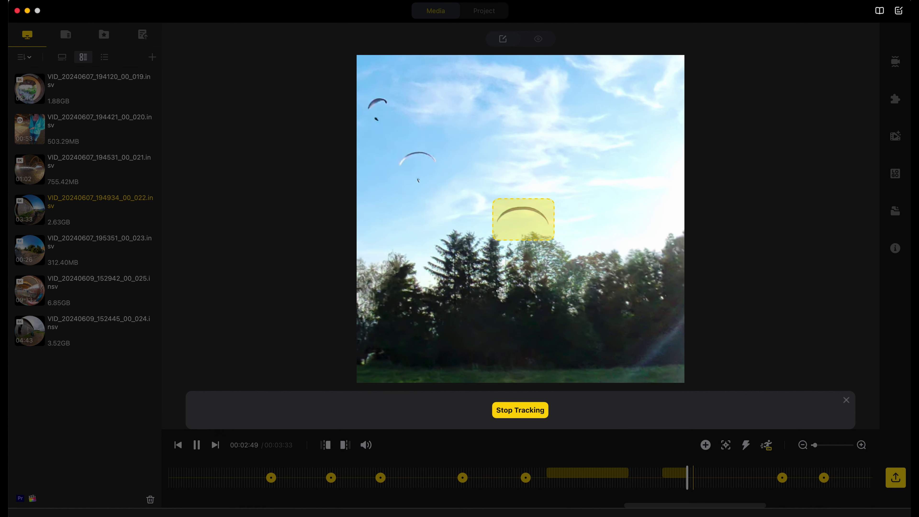
click(519, 411)
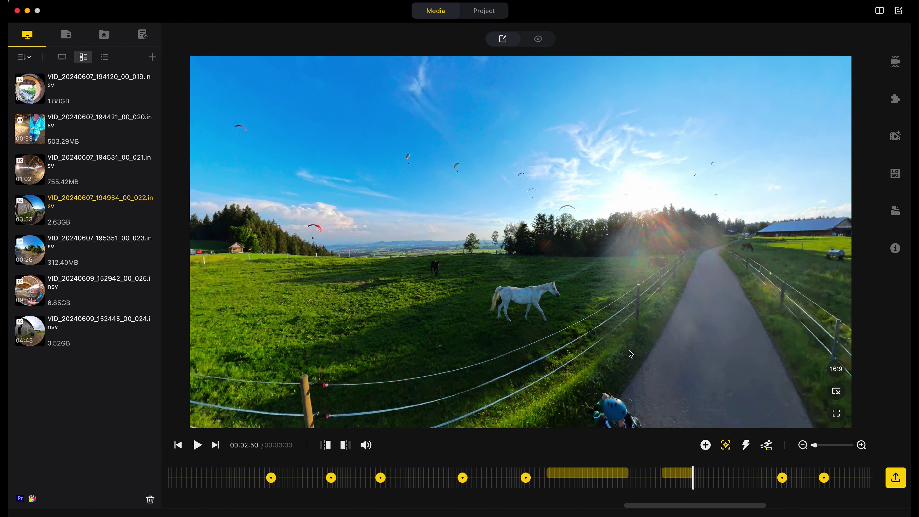
Track the white horse from about 02:50, then play back from 02:43.
click(522, 287)
click(694, 483)
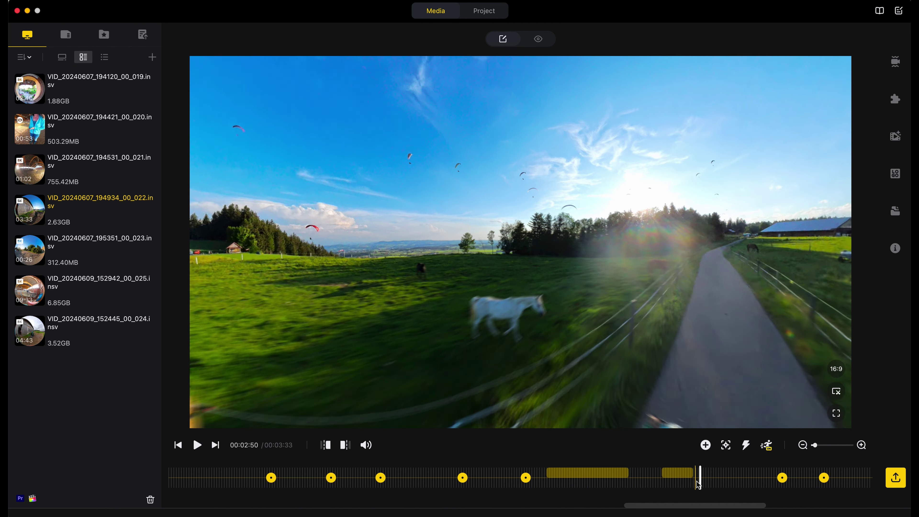
click(730, 445)
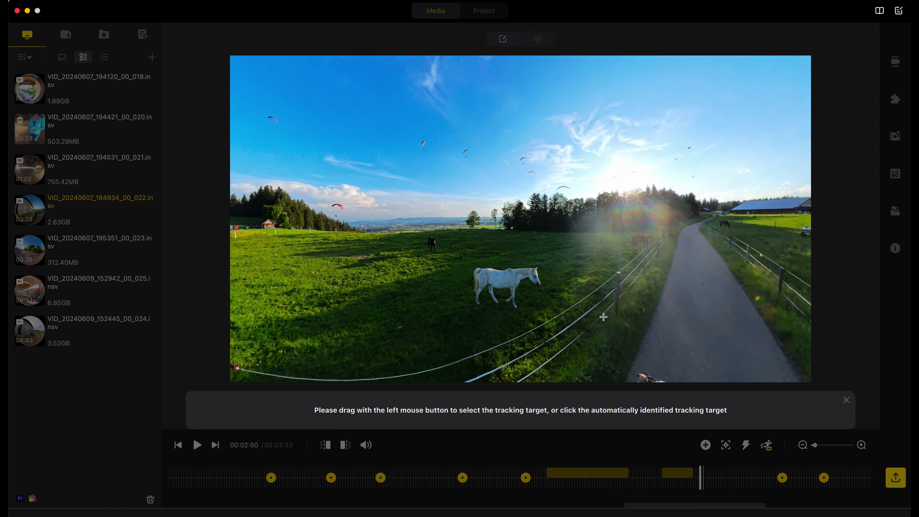
click(513, 287)
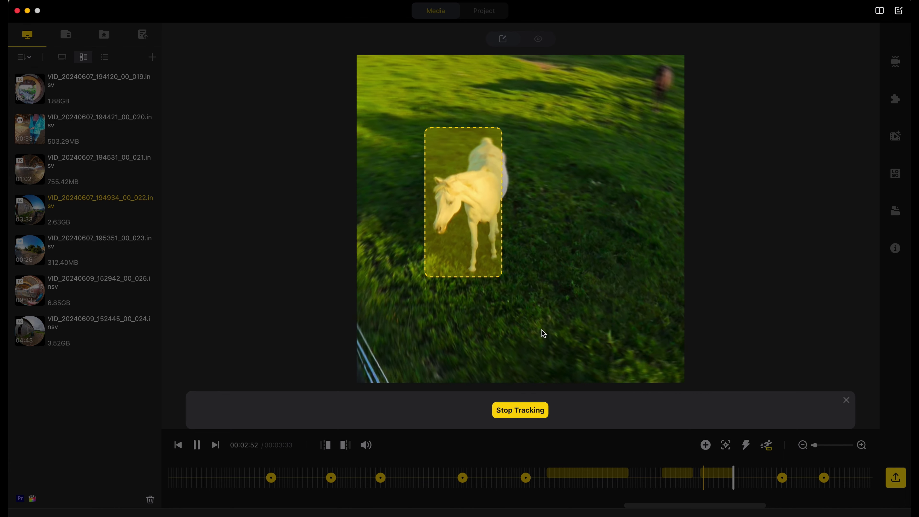
click(518, 411)
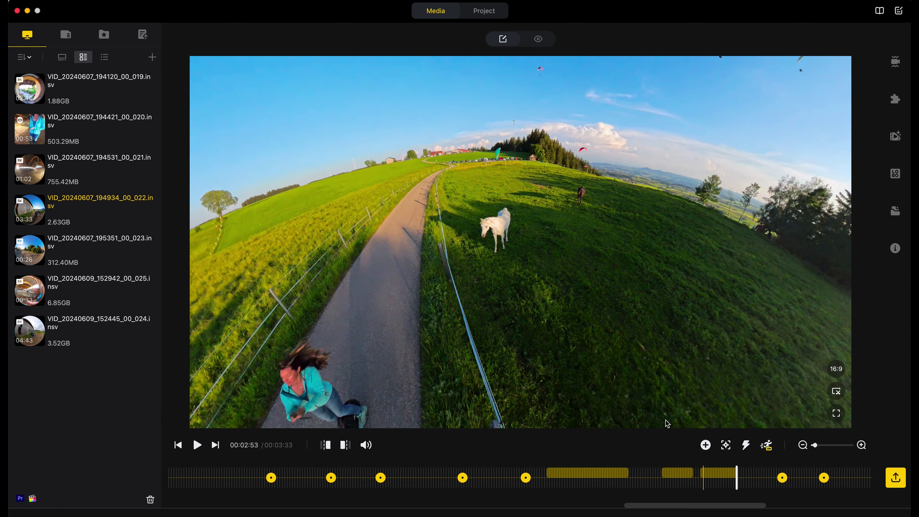
click(568, 487)
key(space)
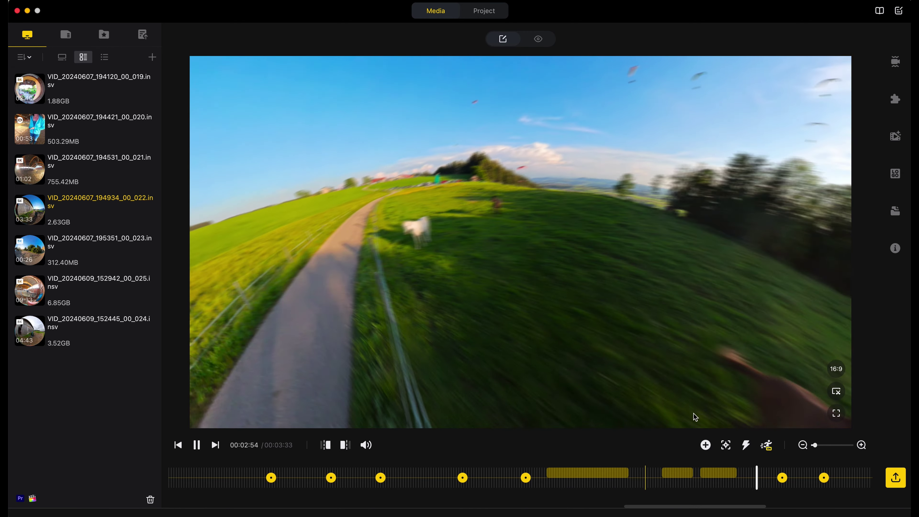
Pause and move the playhead to about 01:57, where the cyclist rides the path.
key(space)
scroll(282, 478, left, 5)
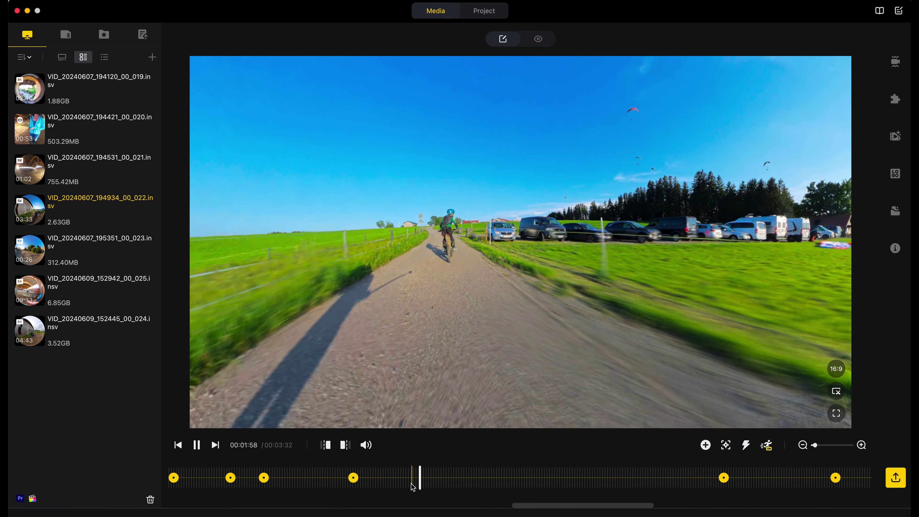
key(space)
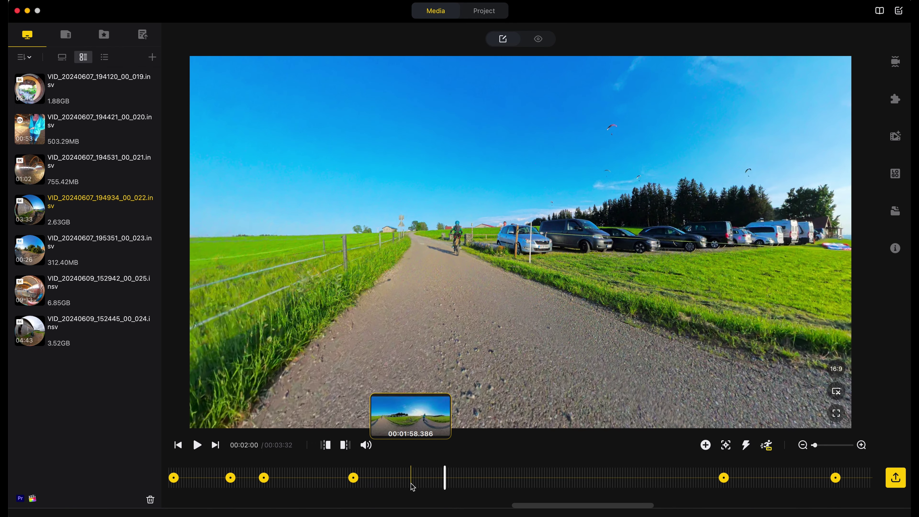
click(393, 483)
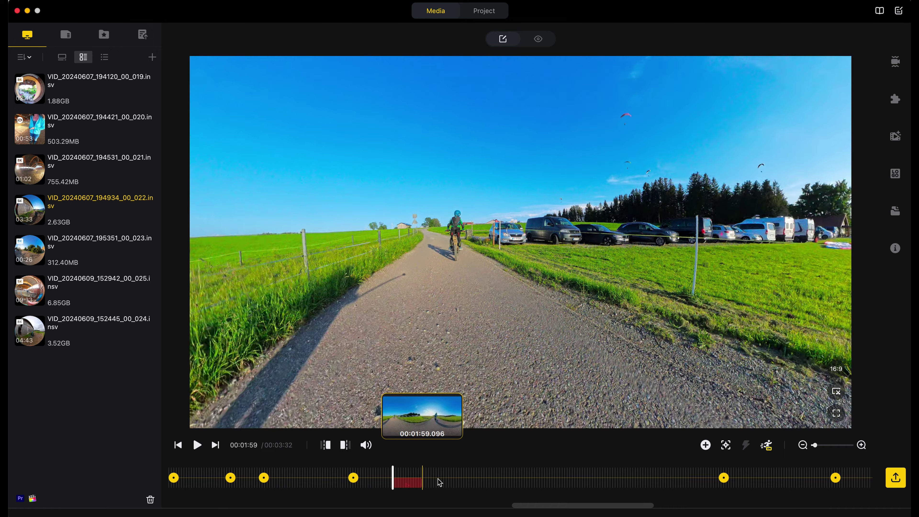
Stretch the speed section to about 02:08 and select it on the timeline.
mouse_move(509, 477)
mouse_down()
mouse_move(584, 482)
mouse_move(422, 473)
mouse_up()
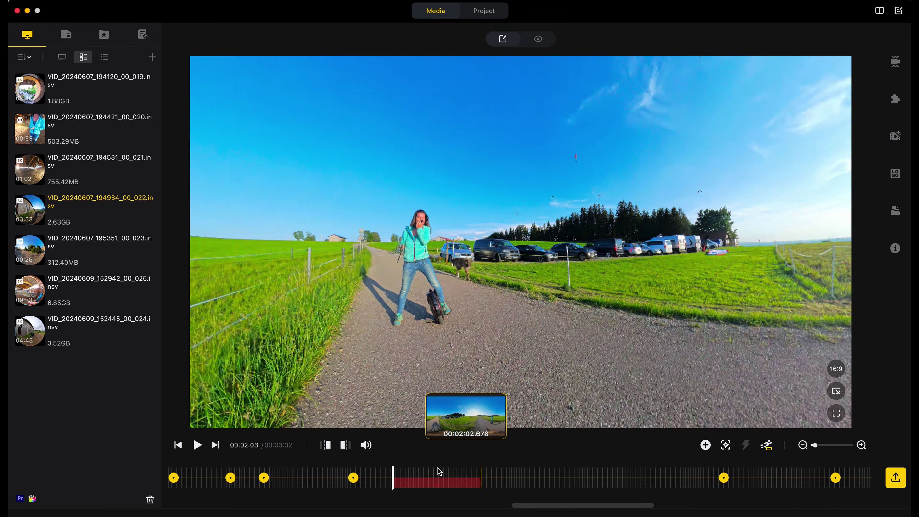
mouse_move(423, 472)
mouse_down()
mouse_move(542, 484)
mouse_move(517, 483)
mouse_up()
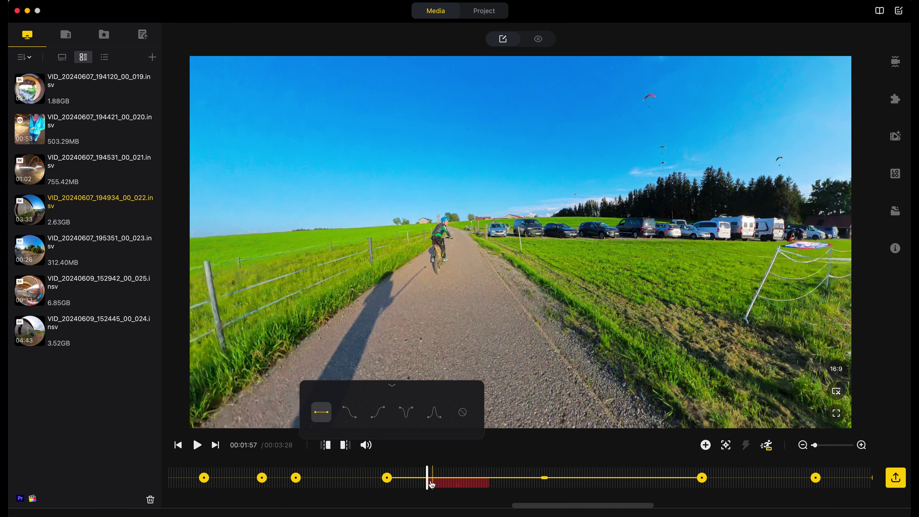
click(448, 485)
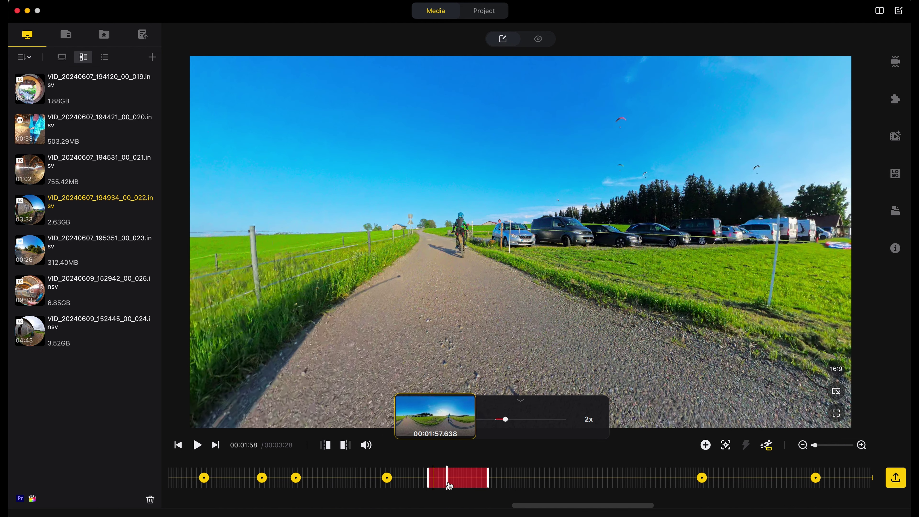
click(411, 482)
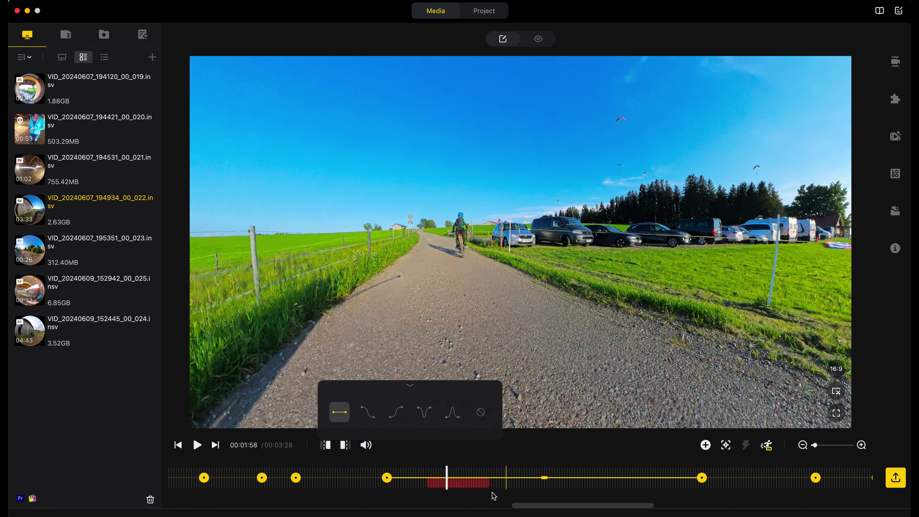
click(462, 487)
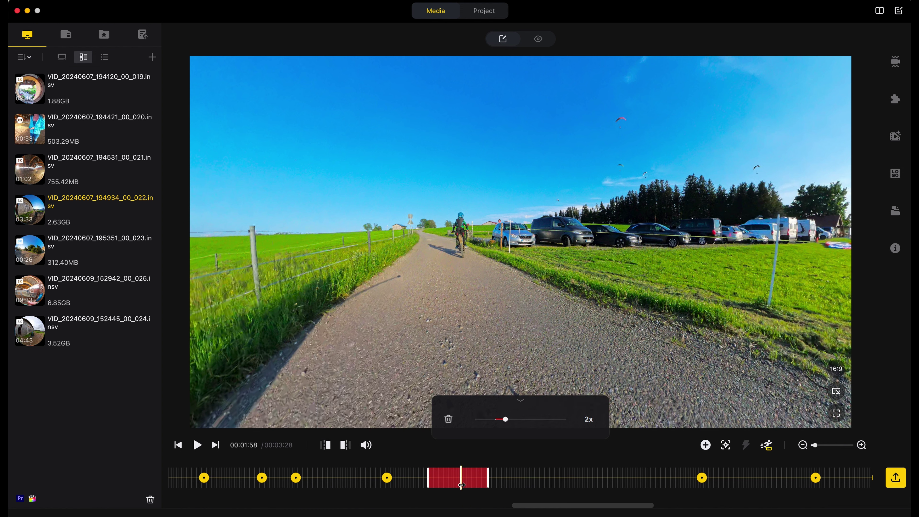
click(430, 482)
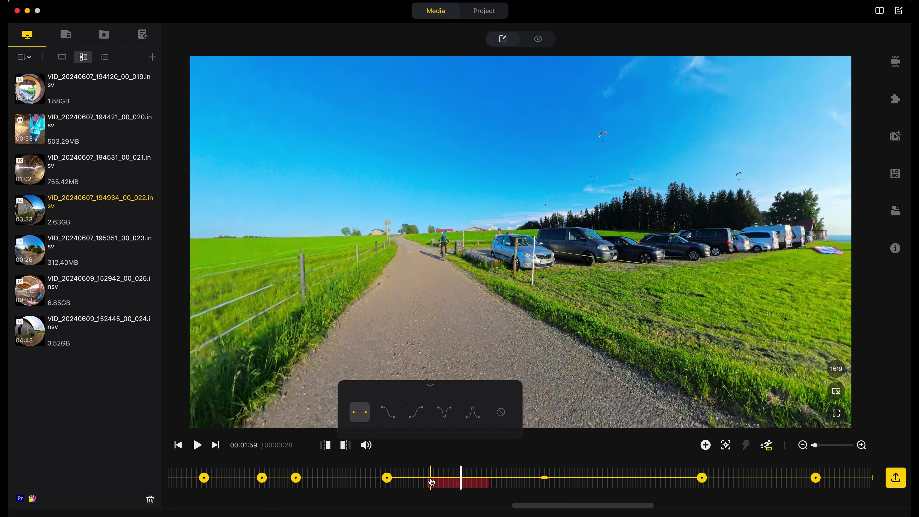
click(431, 483)
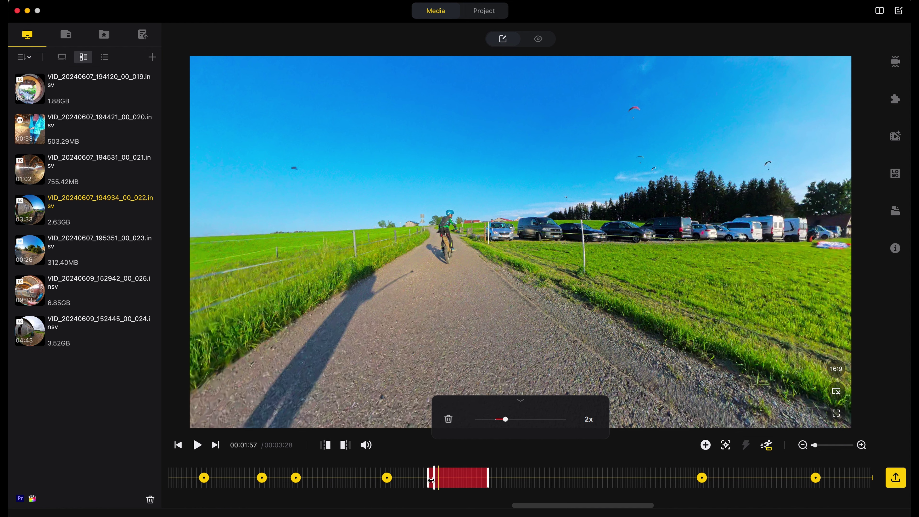
click(460, 491)
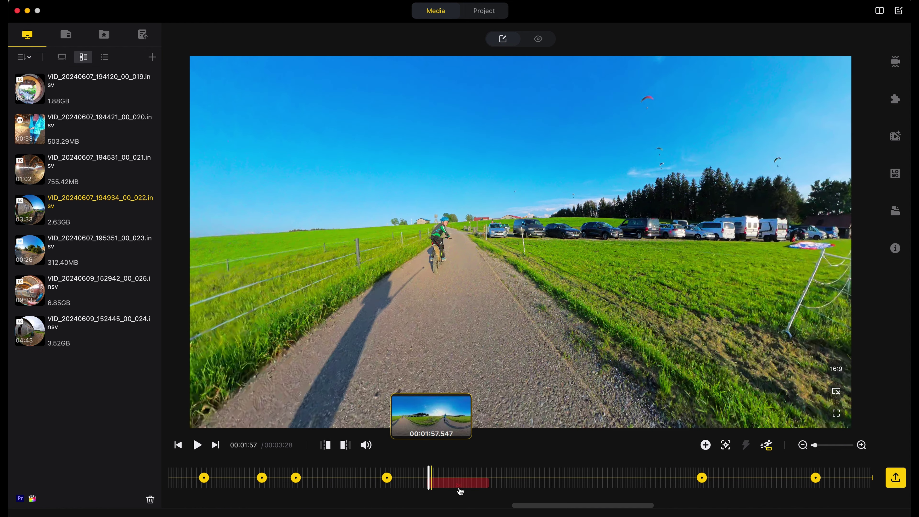
click(460, 491)
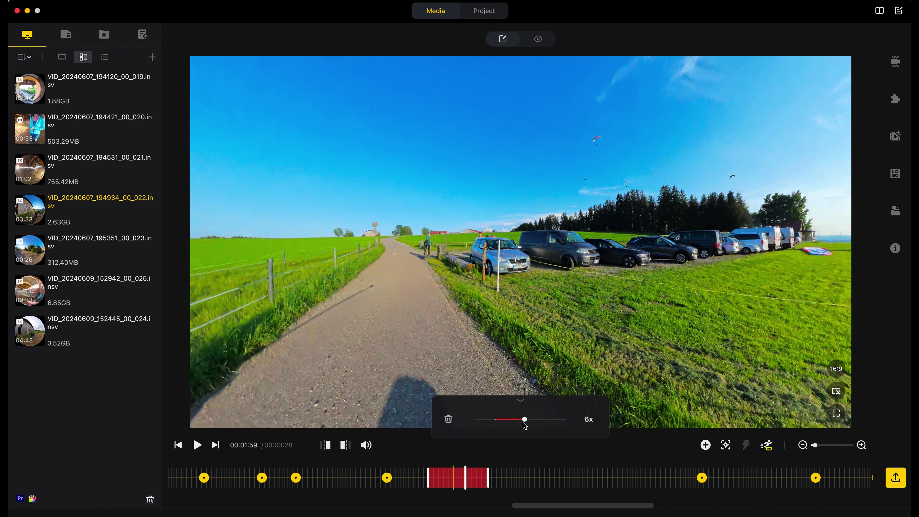
Raise the section's speed to 6x and play it back, shortening the clip to 03:26.
drag(521, 423, 527, 424)
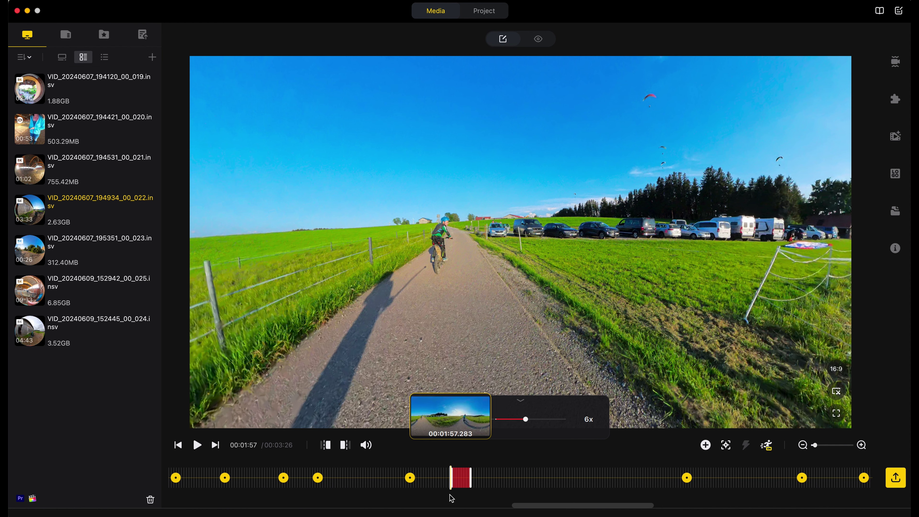
key(space)
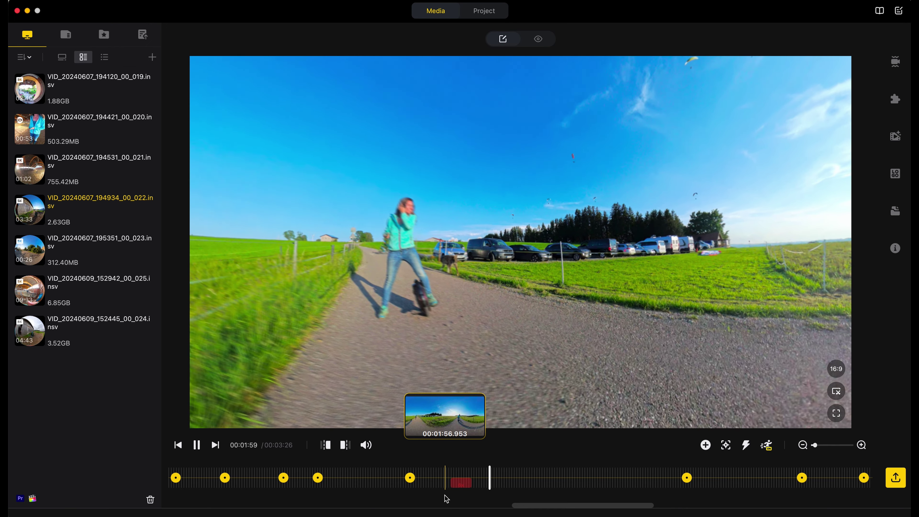
key(space)
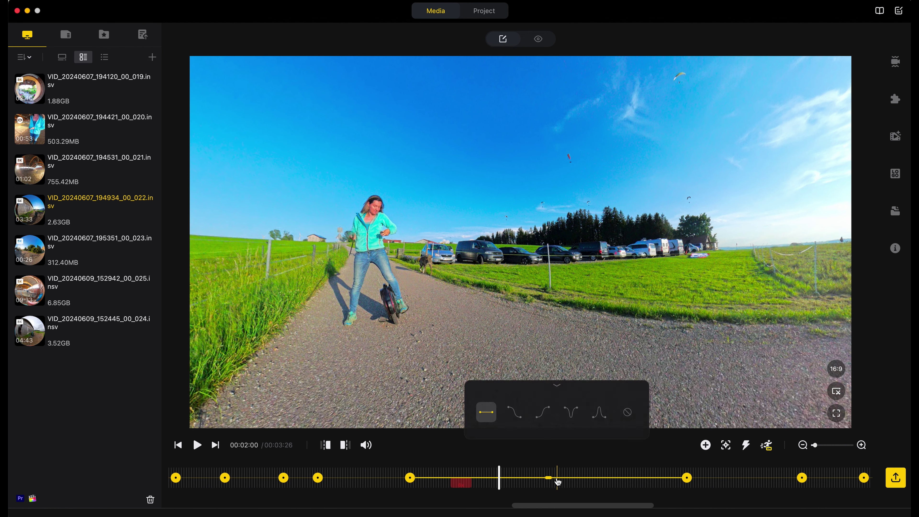
Move the playhead to 03:02 and add a speed section slowed to 1/4x.
key(space)
click(645, 475)
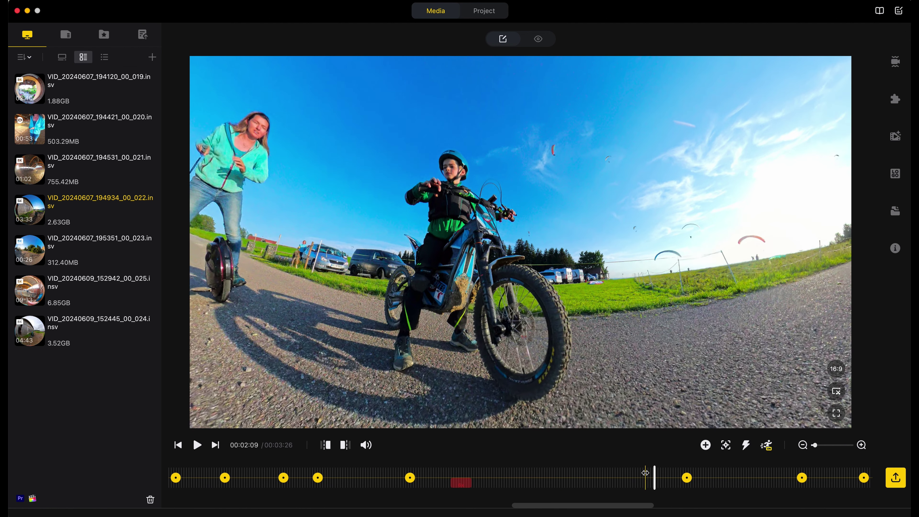
scroll(645, 473, right, 5)
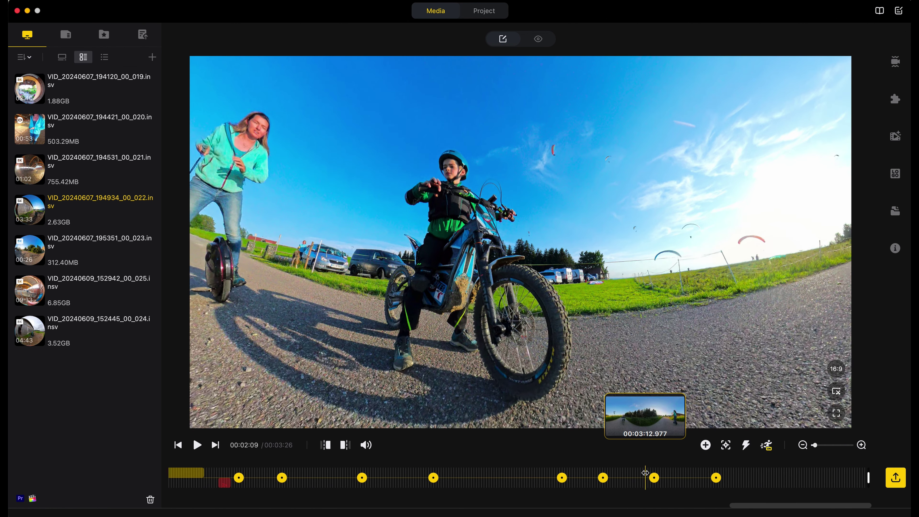
click(471, 485)
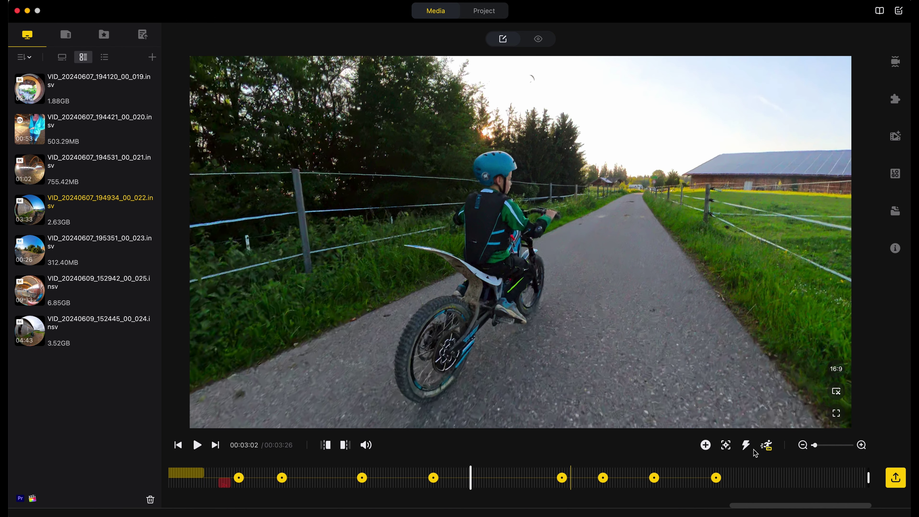
click(746, 446)
drag(496, 419, 506, 419)
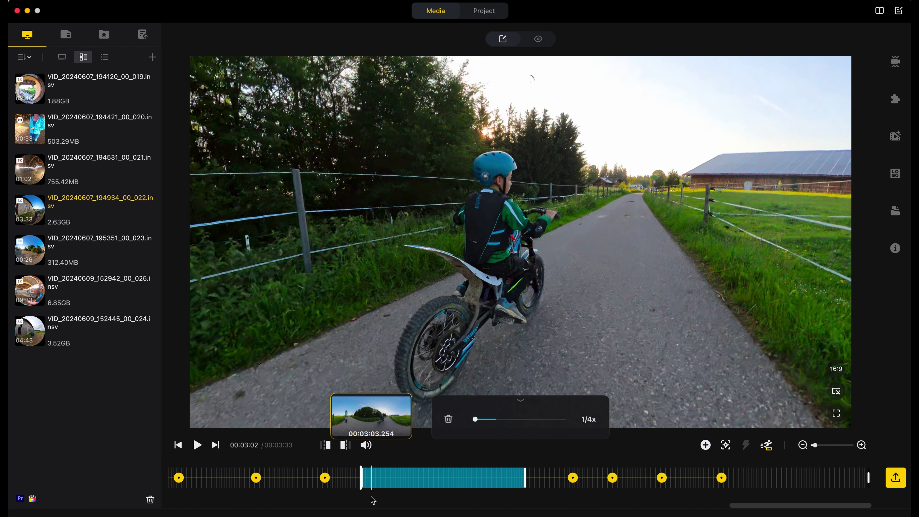
Play the 1/4x slow-motion section from 03:02, stopping at 03:08.
key(space)
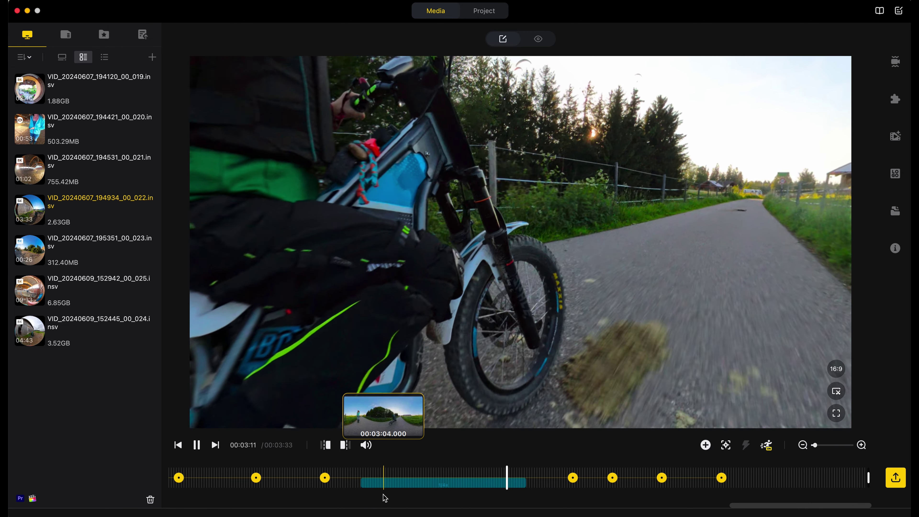
click(369, 499)
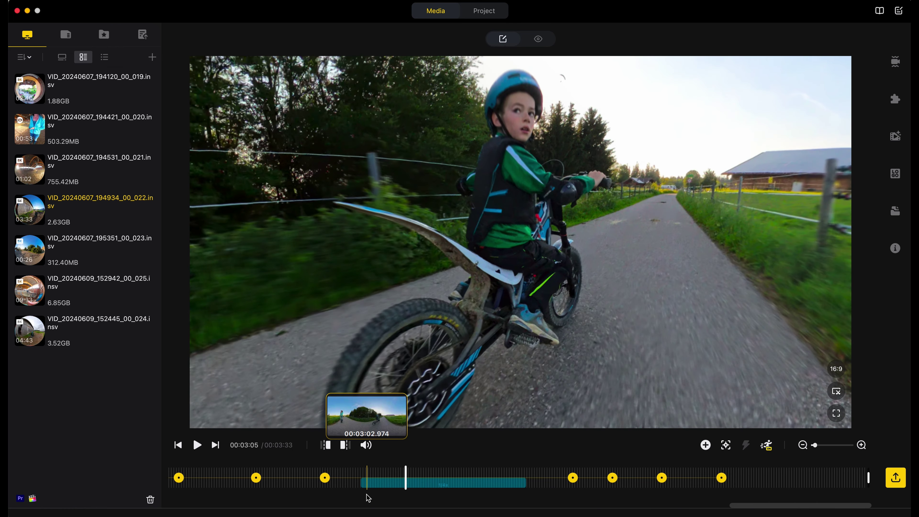
key(space)
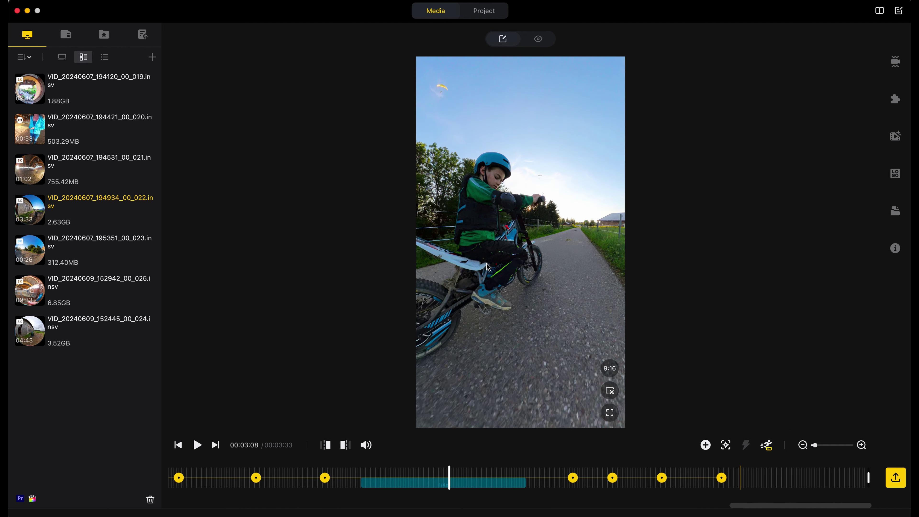
Switch the framing to 16:9, zoom out and recentre the rider, pausing at 03:09.
drag(493, 250, 563, 270)
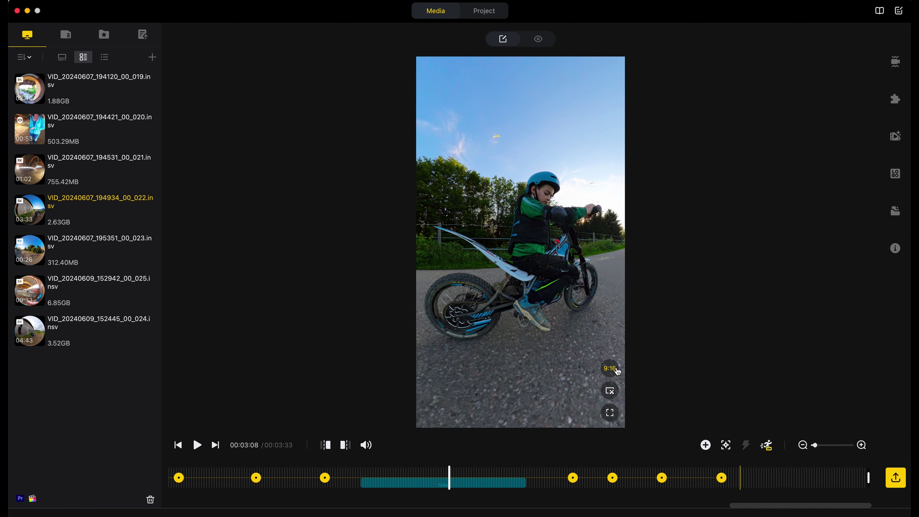
click(615, 369)
click(524, 368)
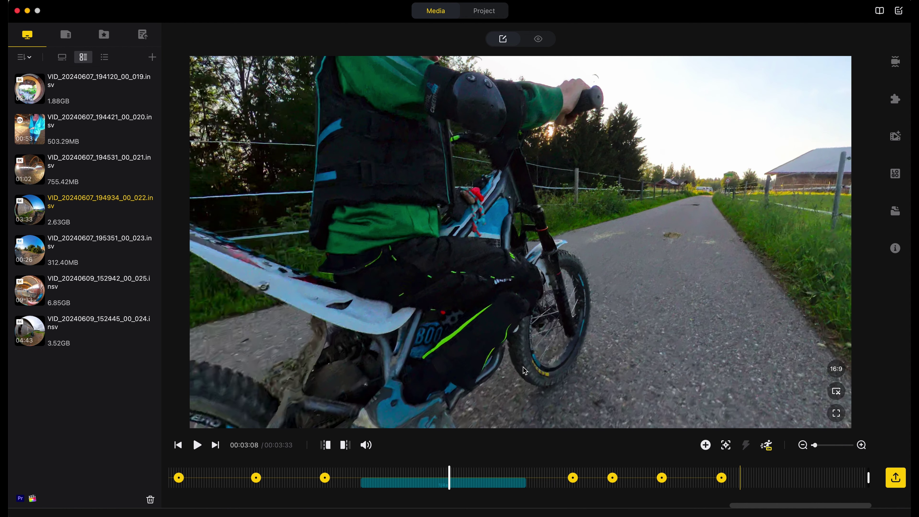
scroll(591, 180, down, 5)
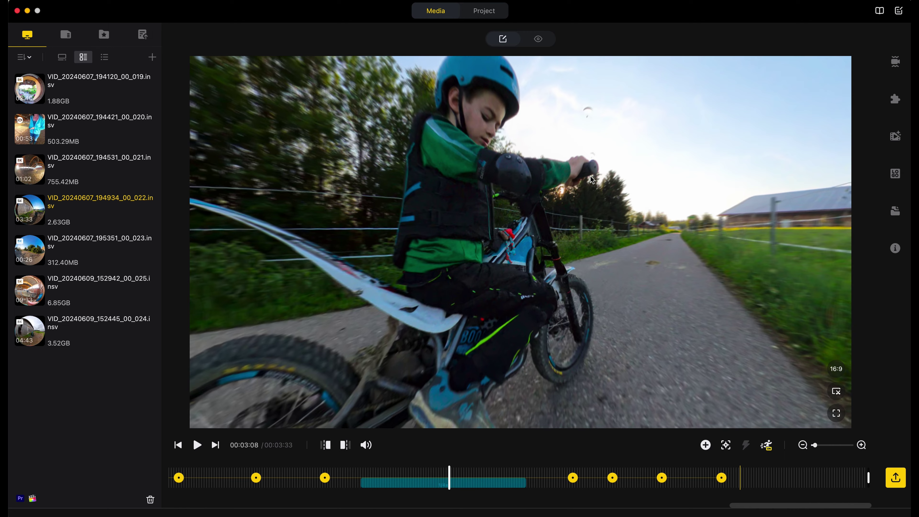
scroll(591, 180, down, 3)
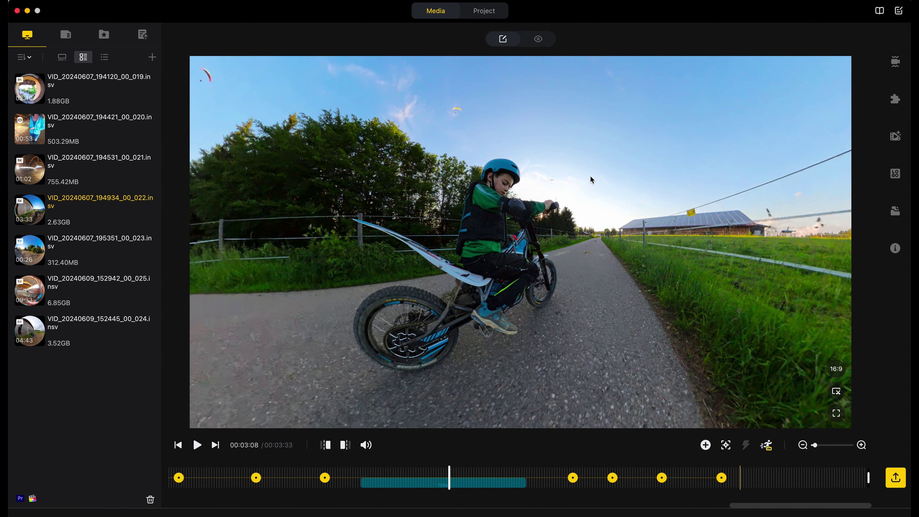
click(838, 370)
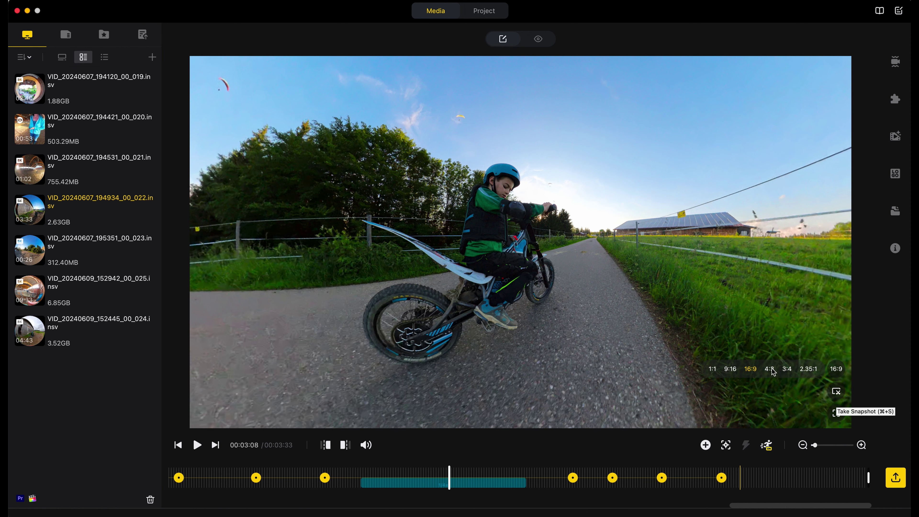
mouse_move(642, 287)
mouse_down()
mouse_move(602, 272)
mouse_move(645, 295)
mouse_up()
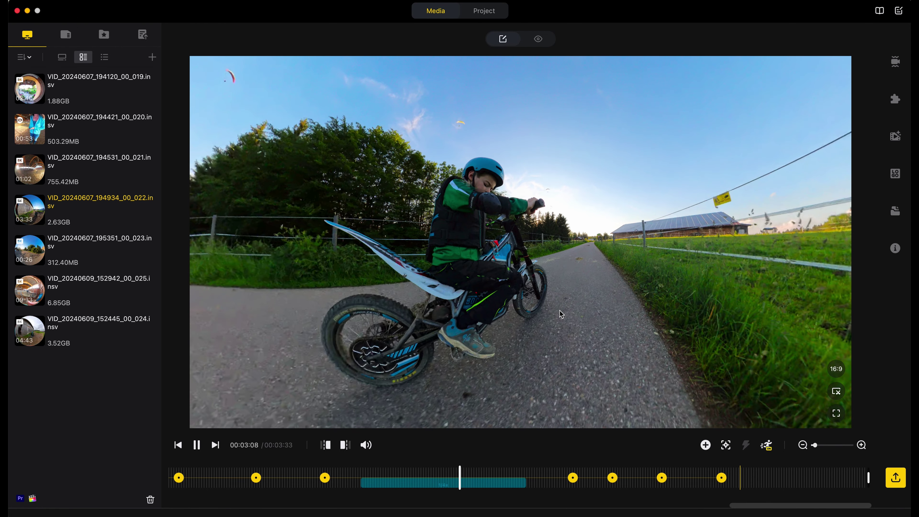
key(space)
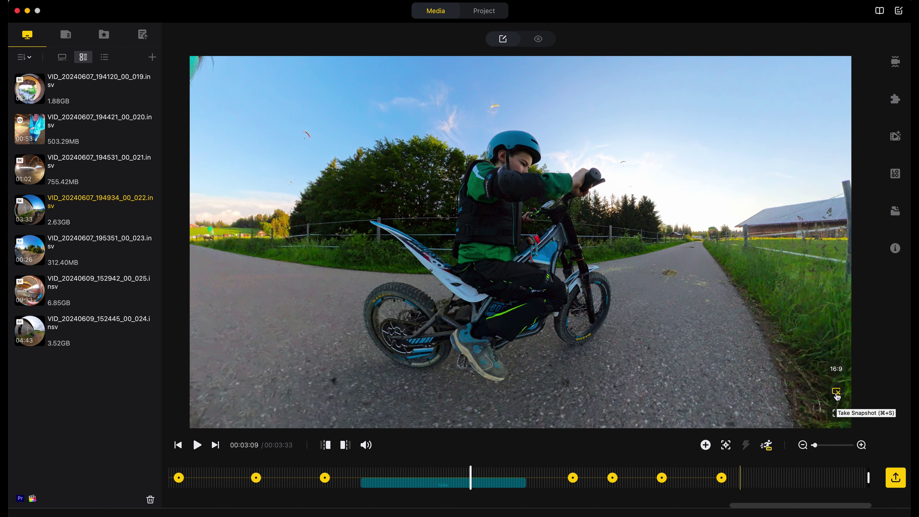
Save a snapshot of the 03:09 frame and rotate the view toward the barn.
click(836, 394)
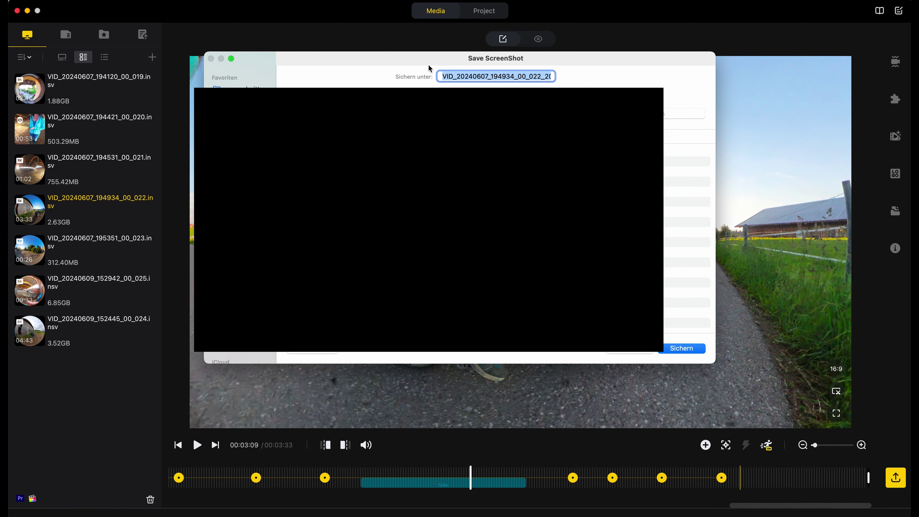
key(Return)
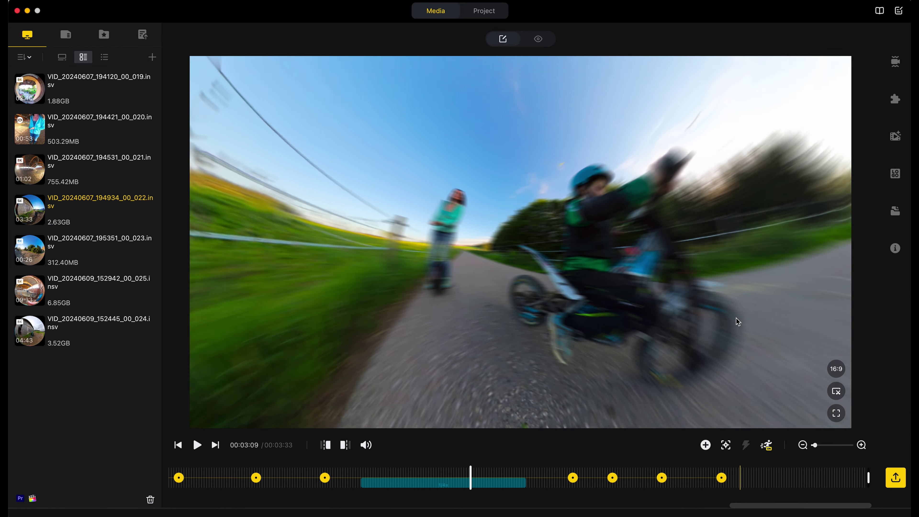
drag(679, 269, 621, 307)
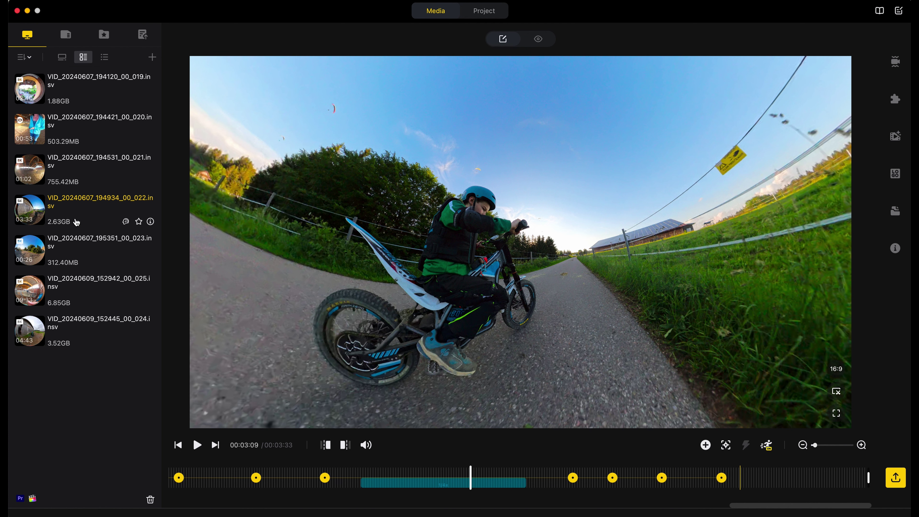
Preview clip VID_20240607_195351_00_023 around 6–17 s, then open VID_20240609_152445_00_024.
click(95, 245)
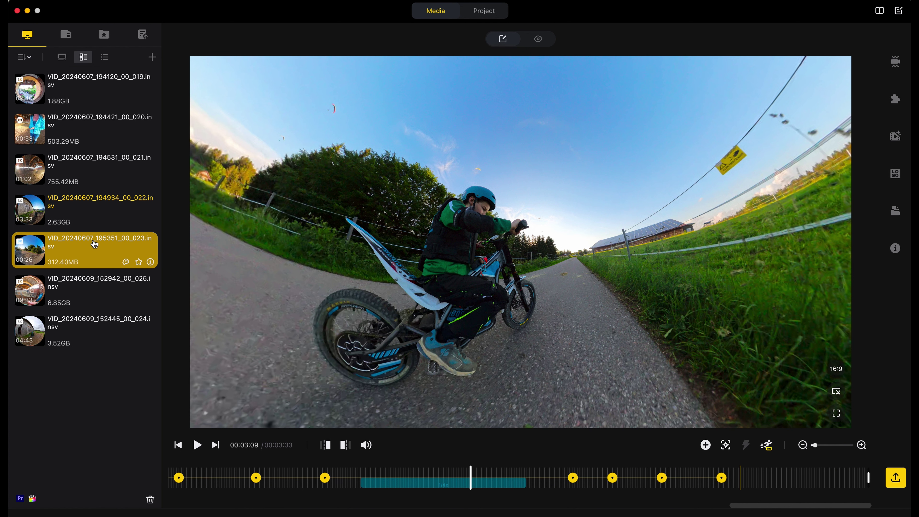
double_click(85, 254)
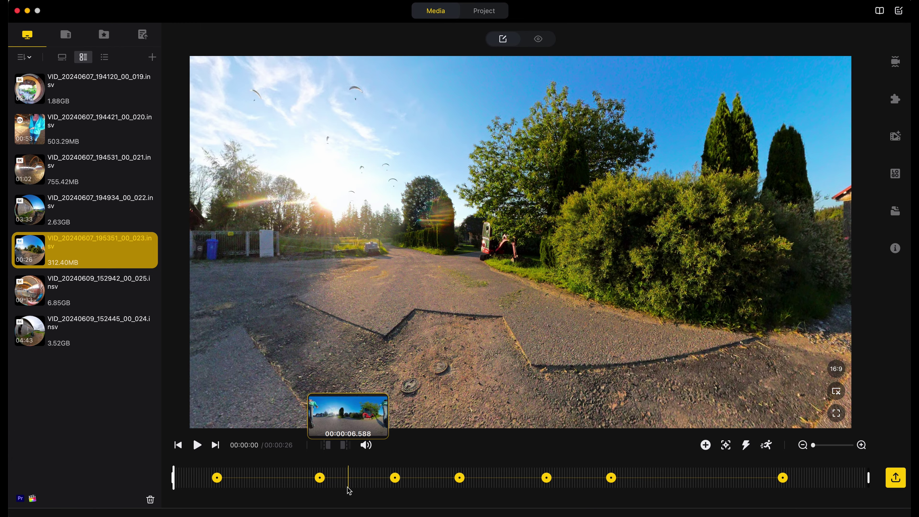
click(349, 489)
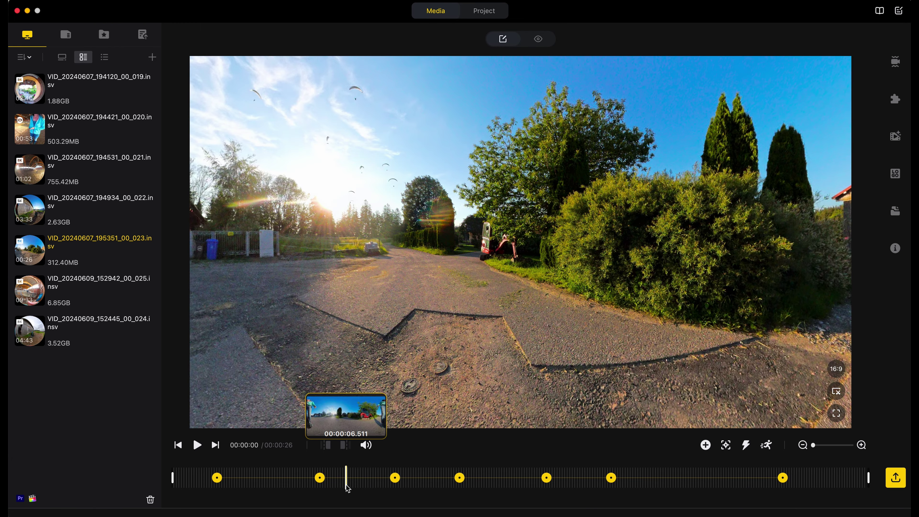
click(641, 484)
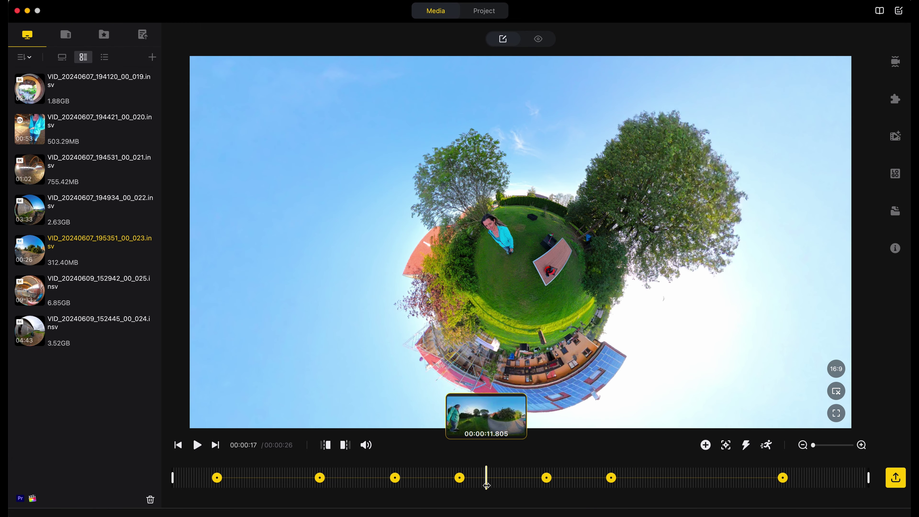
click(487, 485)
key(space)
click(346, 485)
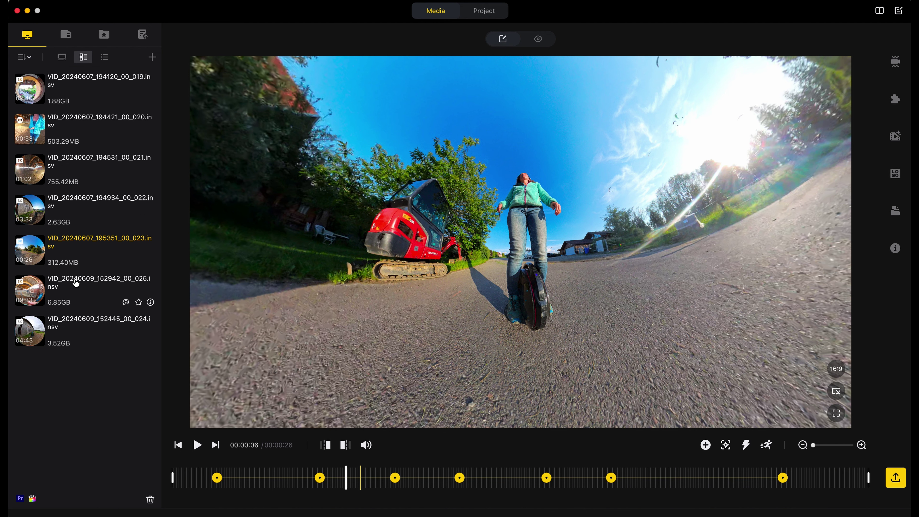
click(79, 323)
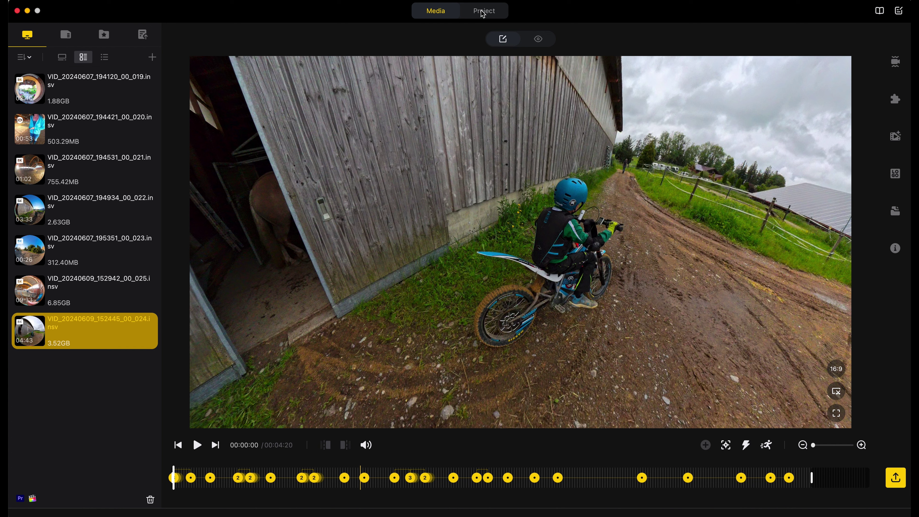
Check the VID_022 clip's 4.0x speed in the project editor, then return to the media library.
click(483, 14)
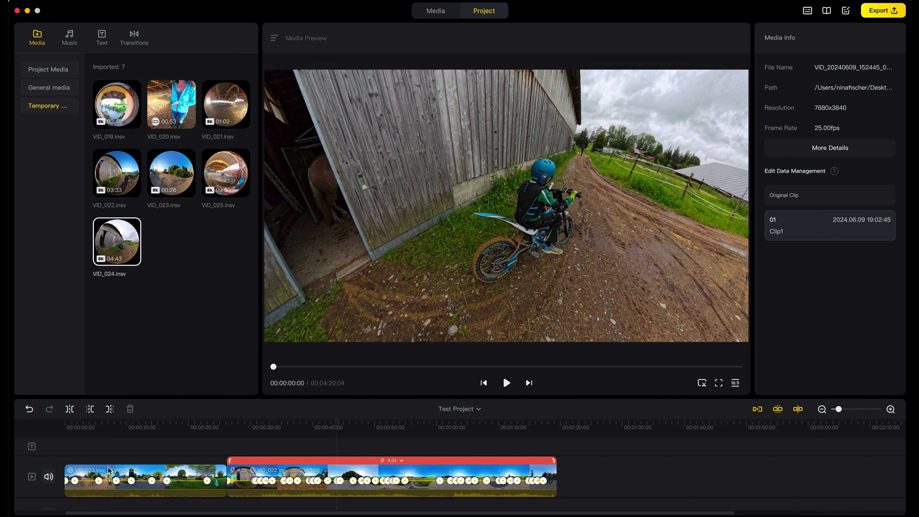
scroll(48, 472, down, 2)
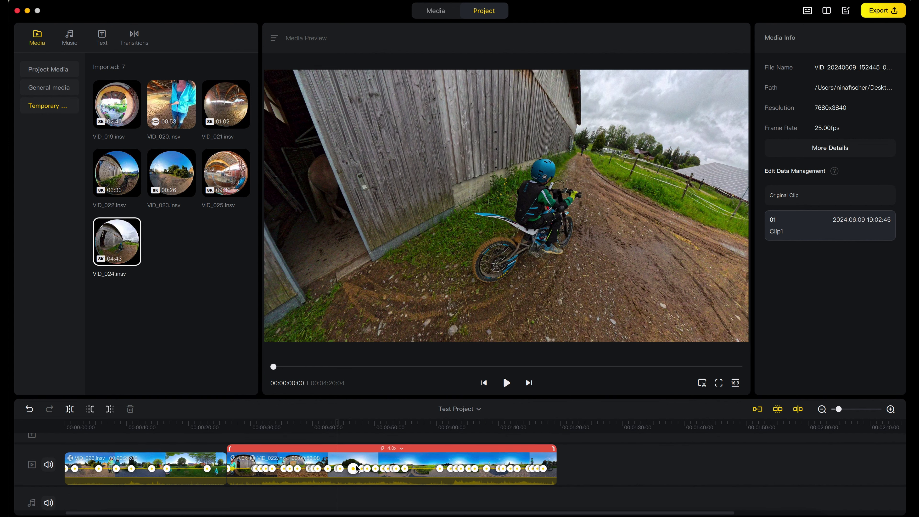
click(29, 441)
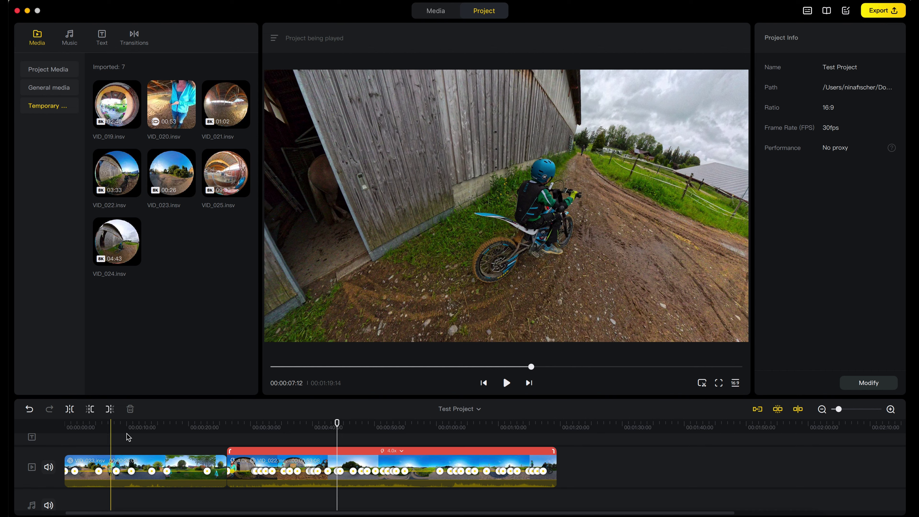
click(172, 437)
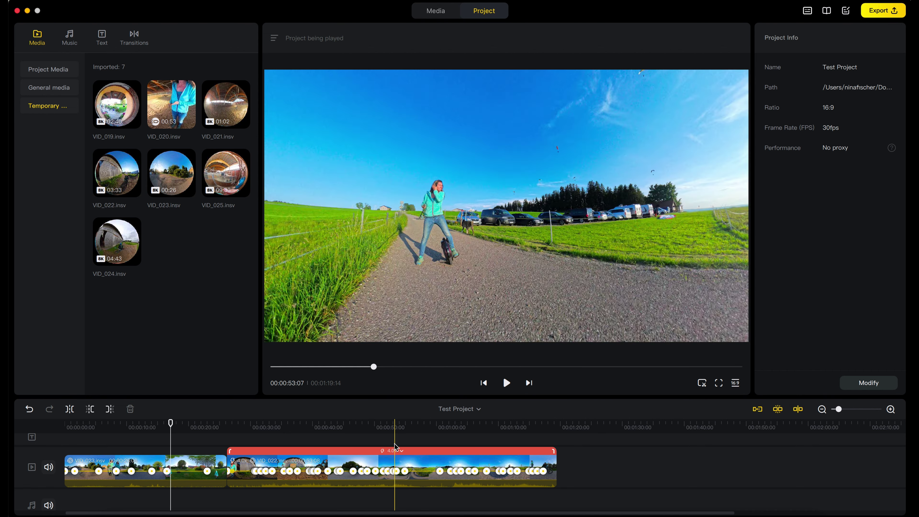
click(402, 451)
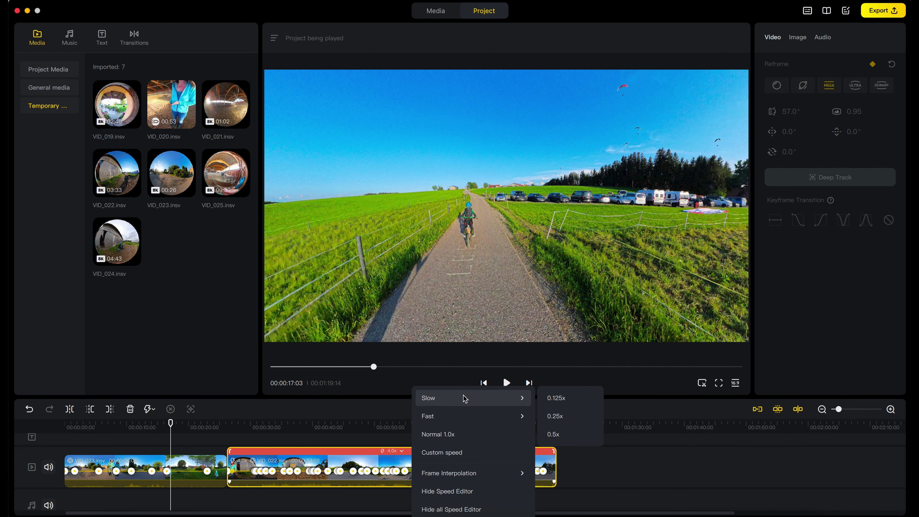
mouse_move(487, 474)
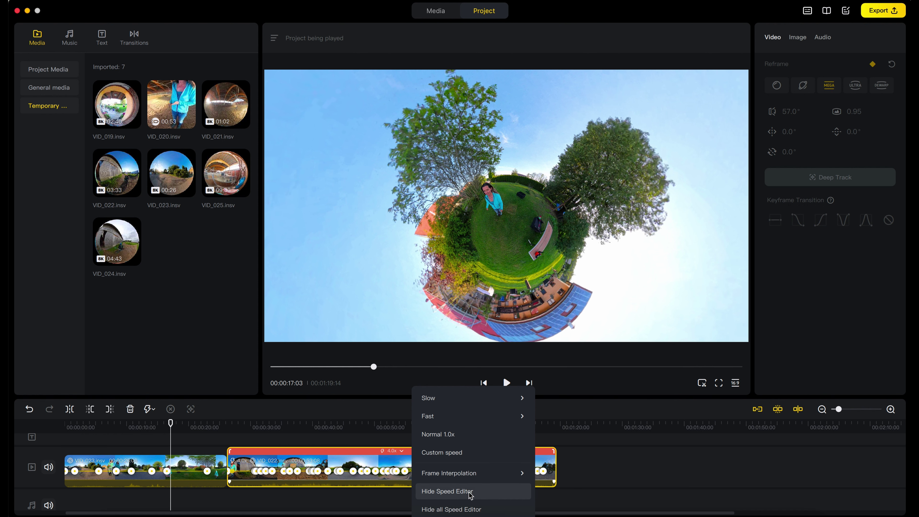
click(655, 469)
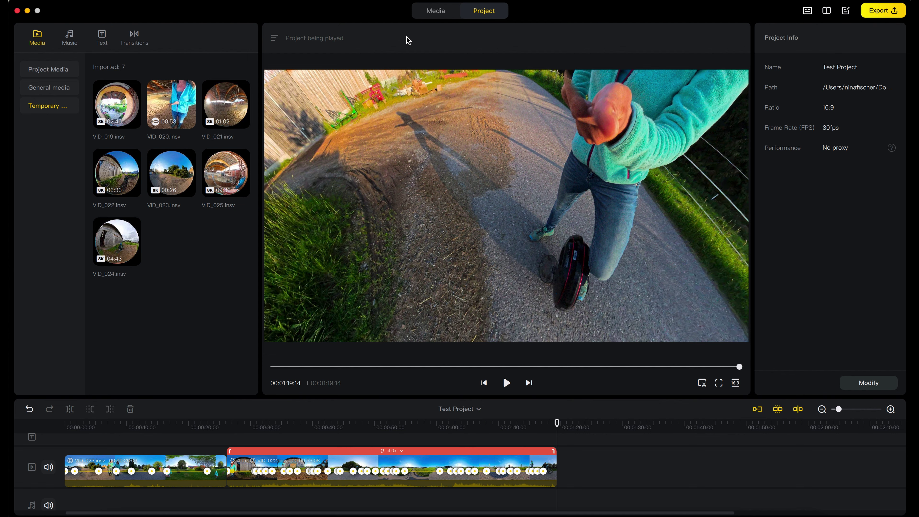
click(433, 13)
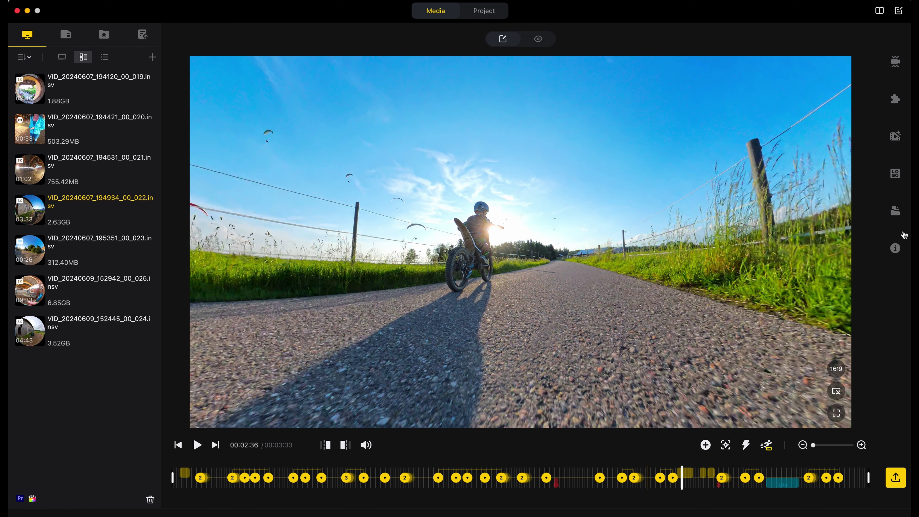
Test Direction Lock during playback, turn it off, and bring up the Stitching settings.
click(895, 62)
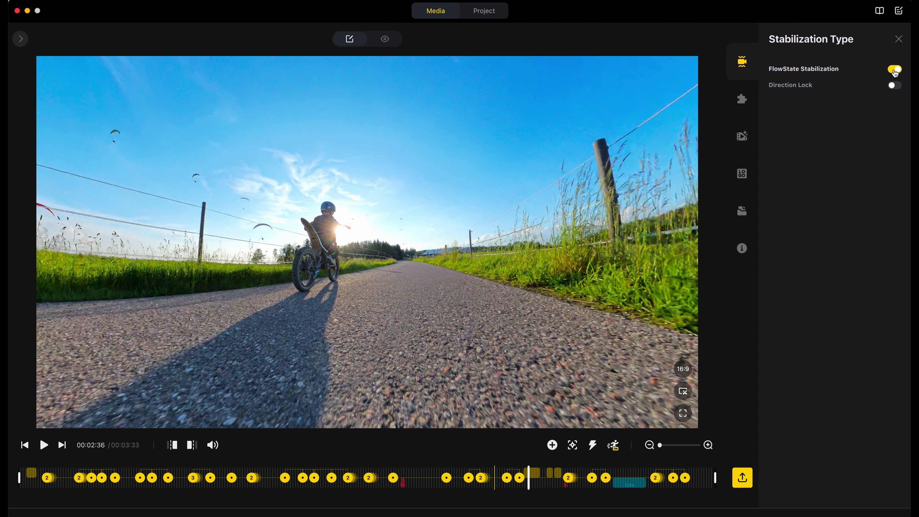
click(895, 87)
key(space)
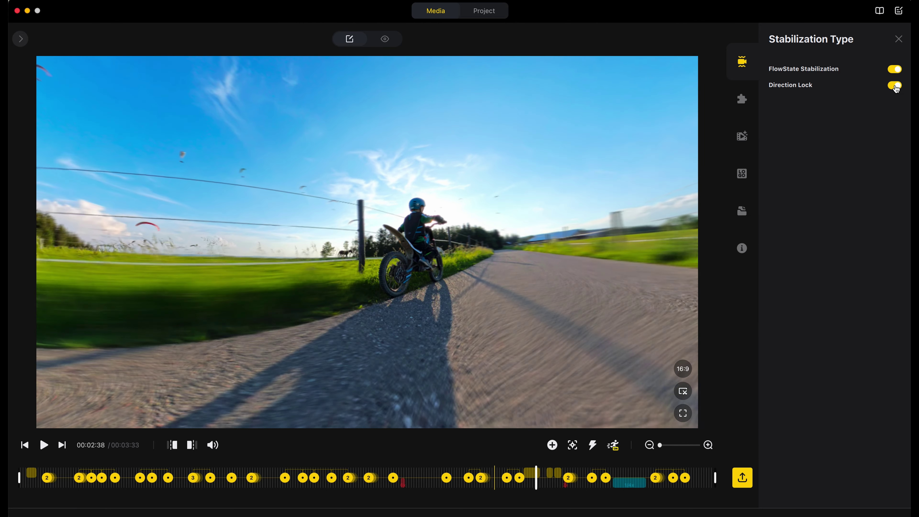
click(895, 86)
click(741, 101)
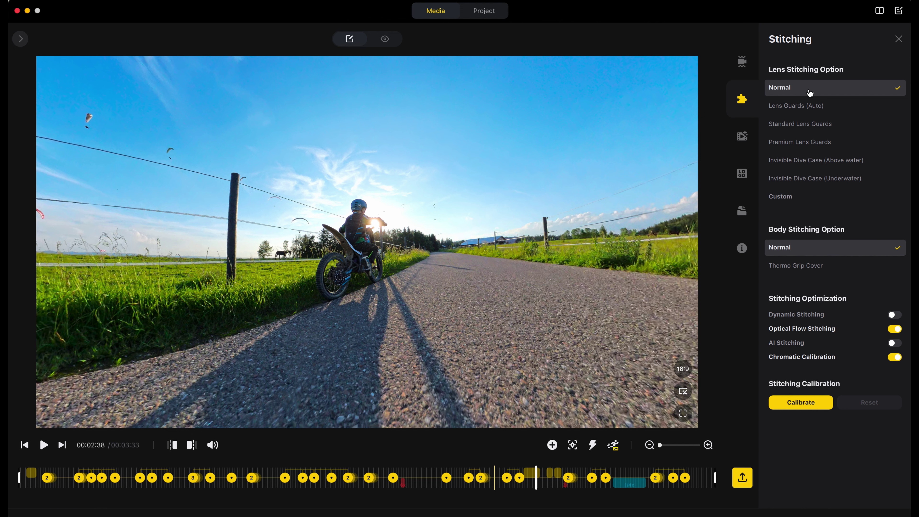
Compare every lens stitching option, including custom at 4.9, then return to Normal.
drag(428, 216, 739, 192)
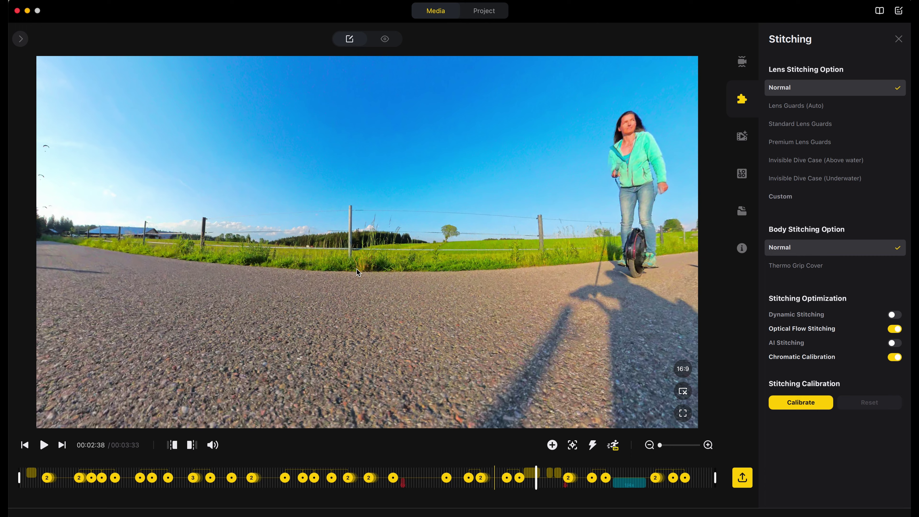
drag(202, 275, 425, 276)
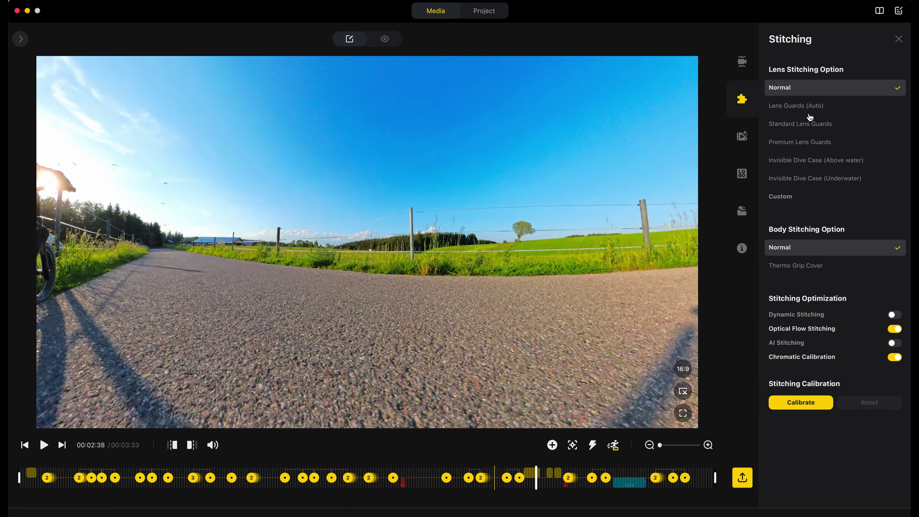
click(807, 107)
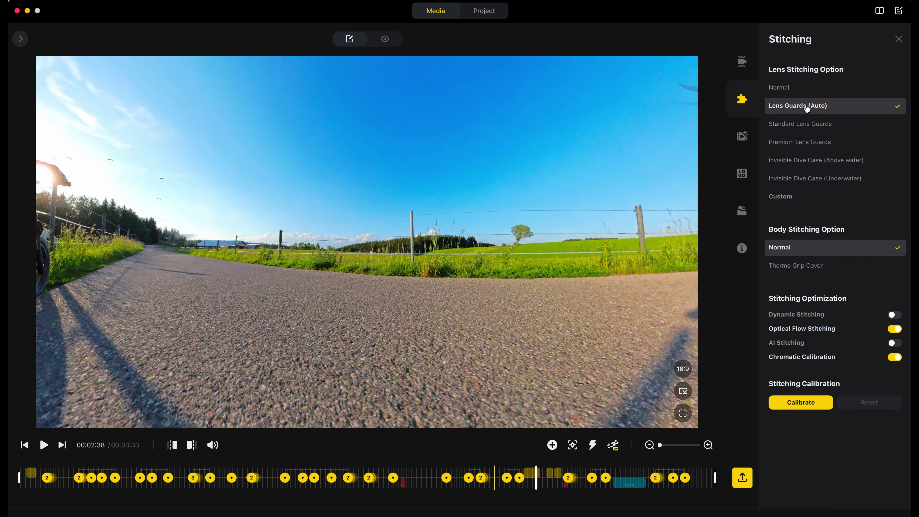
click(804, 88)
drag(397, 228, 680, 231)
click(798, 106)
click(797, 144)
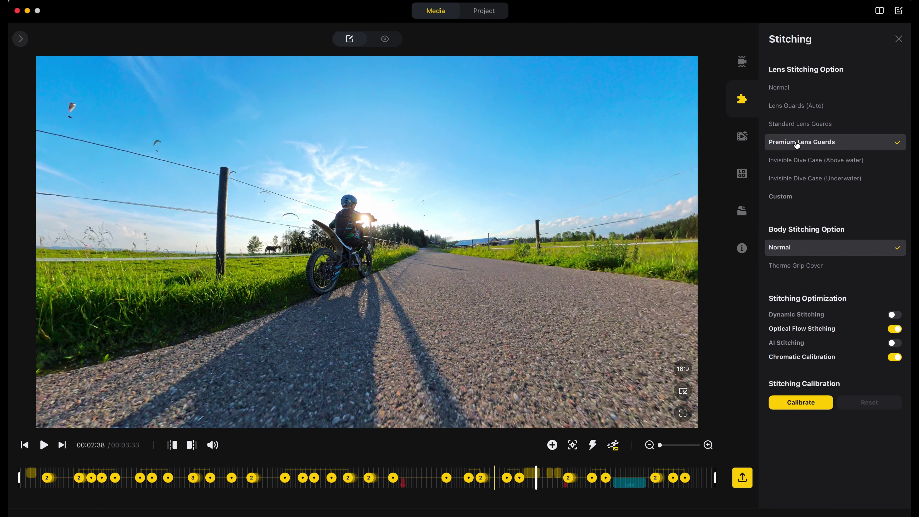
click(798, 161)
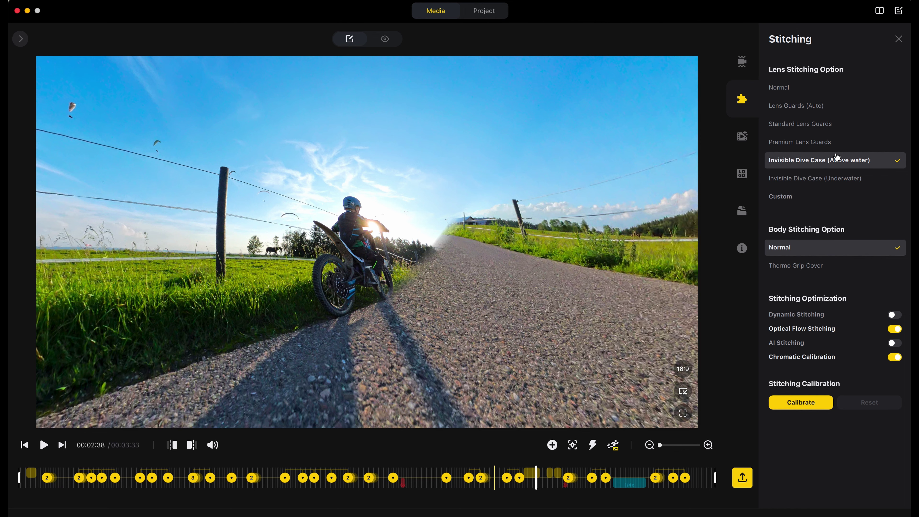
click(787, 182)
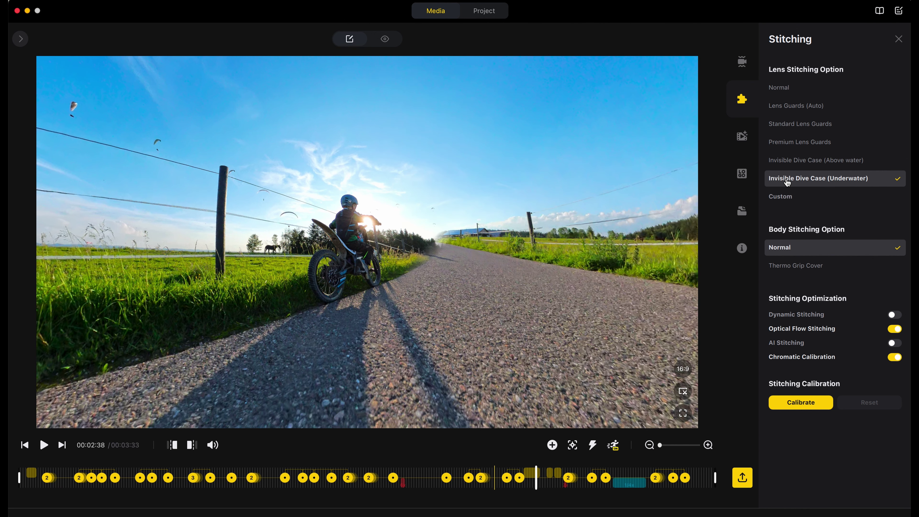
click(781, 196)
drag(861, 200, 866, 201)
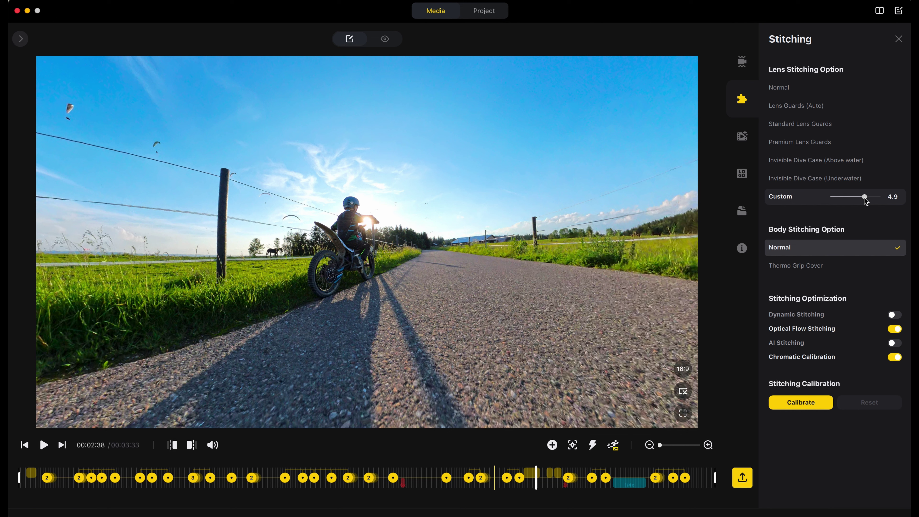
click(784, 90)
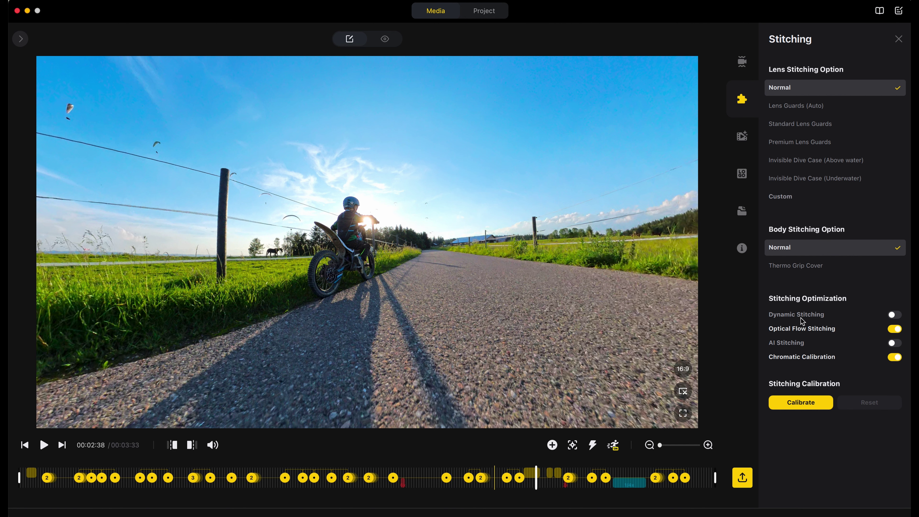
Toggle Dynamic Stitching on and off repeatedly to compare its effect on the footage.
click(897, 317)
click(897, 319)
click(897, 318)
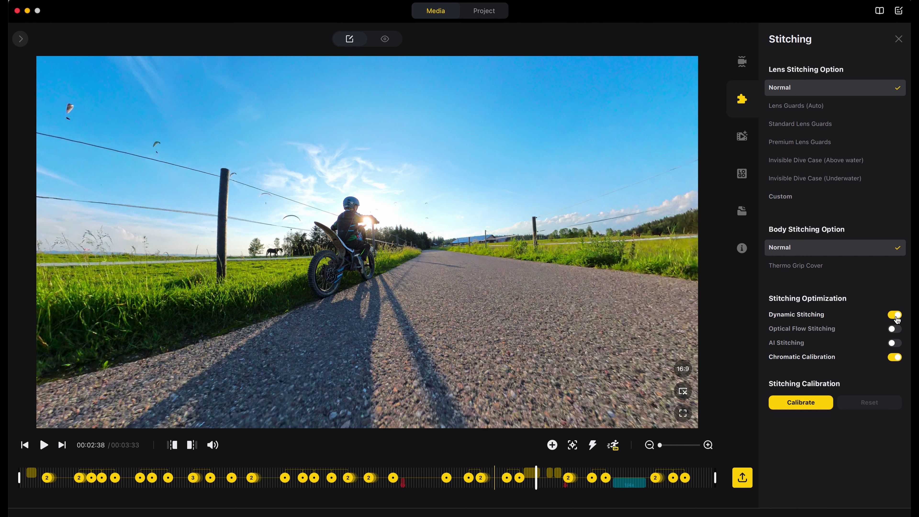
click(897, 319)
click(894, 314)
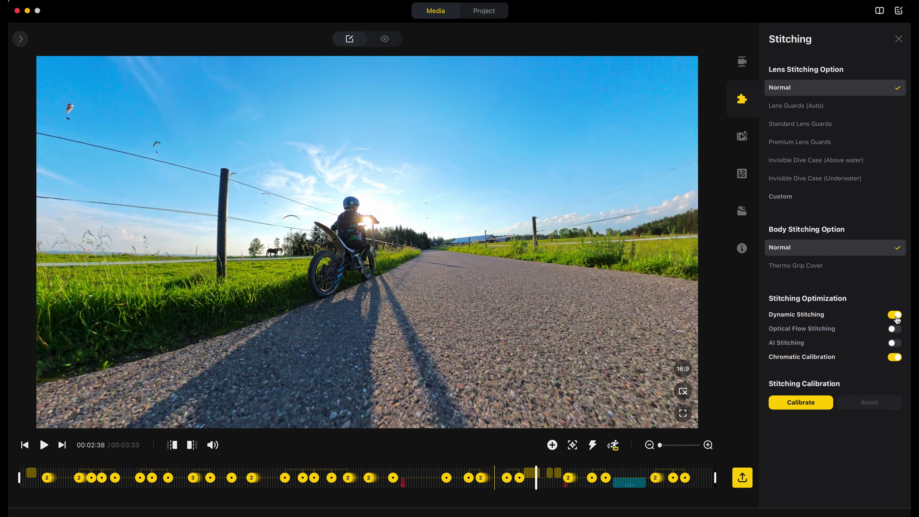
click(894, 316)
click(895, 315)
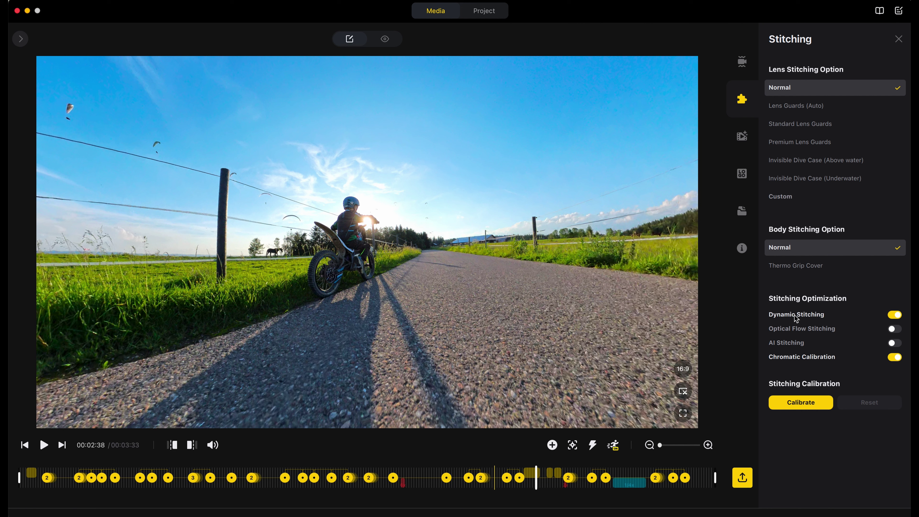
drag(286, 262, 366, 178)
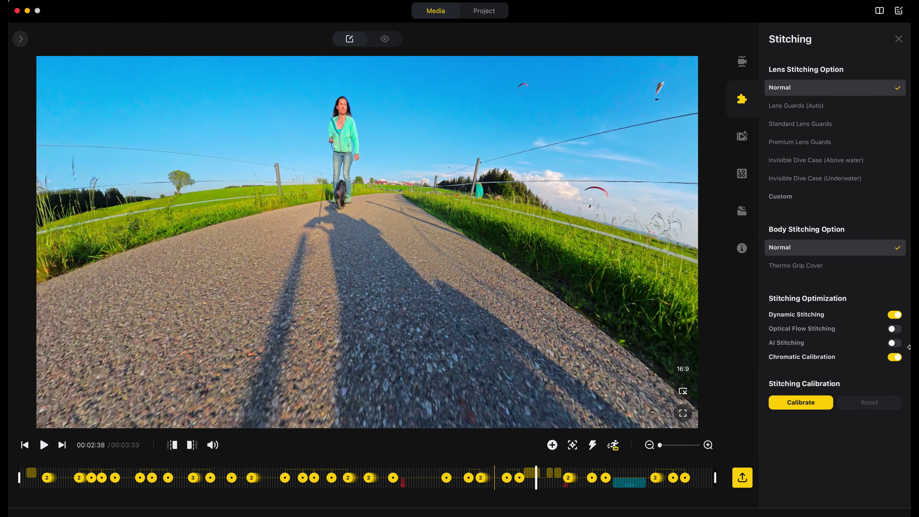
click(897, 319)
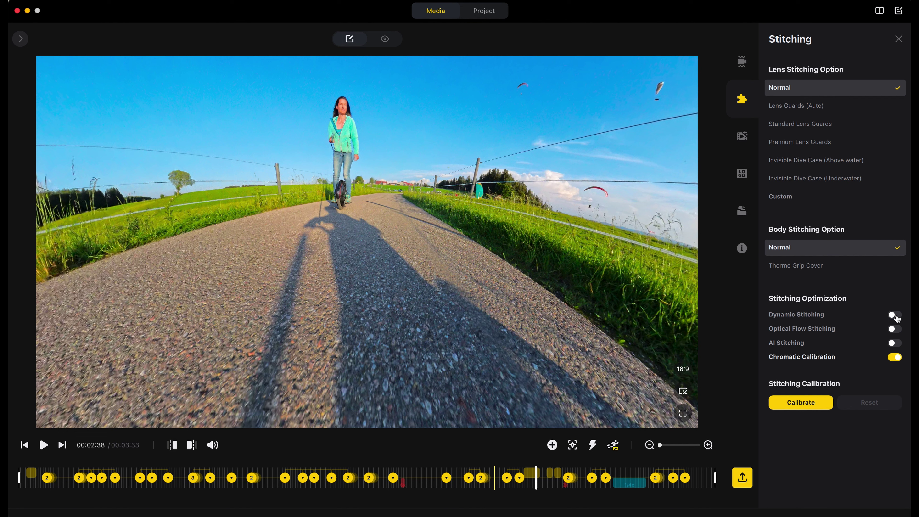
click(897, 319)
click(896, 318)
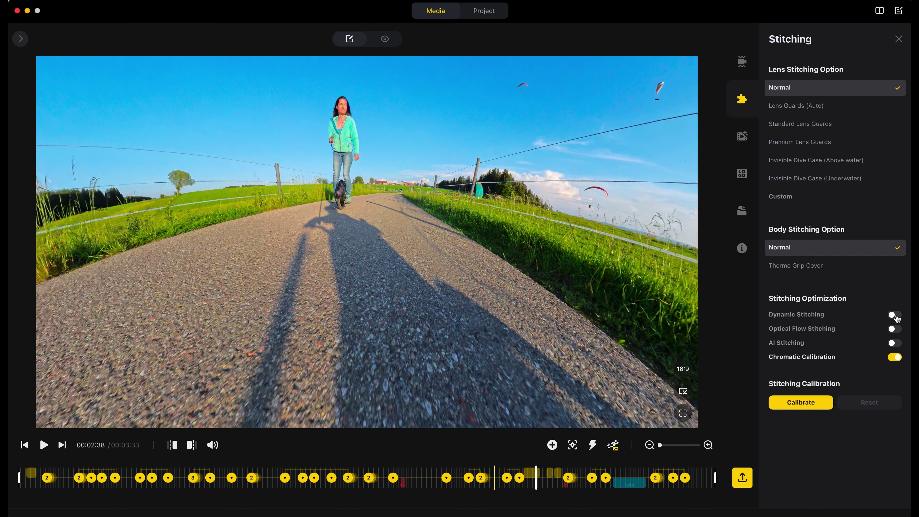
click(897, 318)
Test AI Stitching and Chromatic Calibration, leave only Chromatic Calibration on, and open image processing.
drag(575, 247, 216, 296)
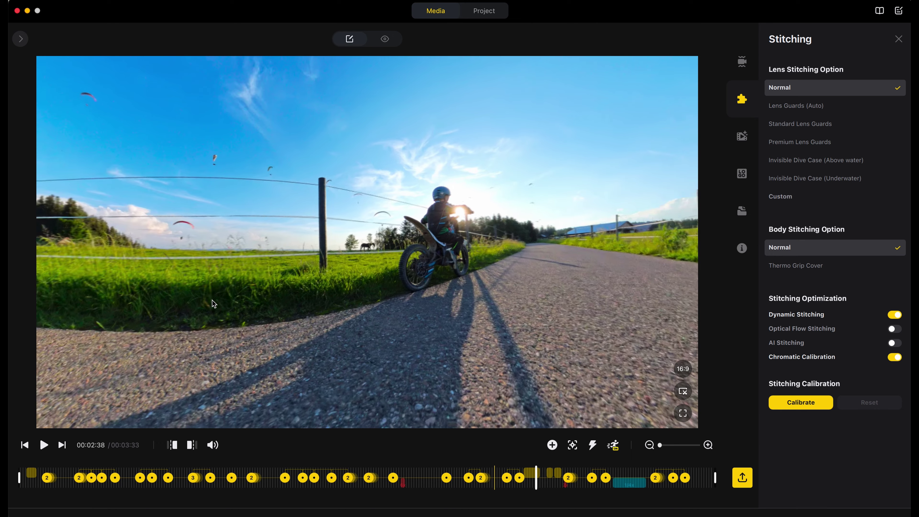
drag(469, 283, 405, 292)
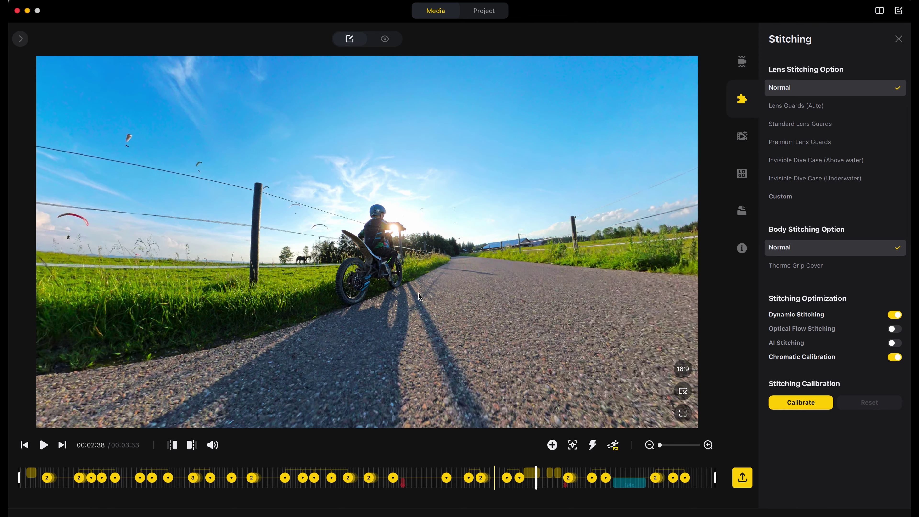
click(894, 343)
click(894, 344)
click(895, 357)
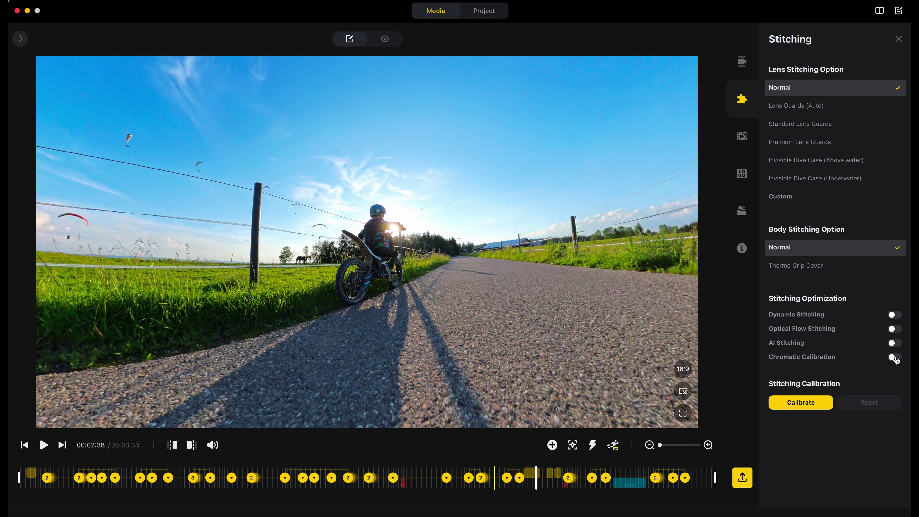
click(897, 358)
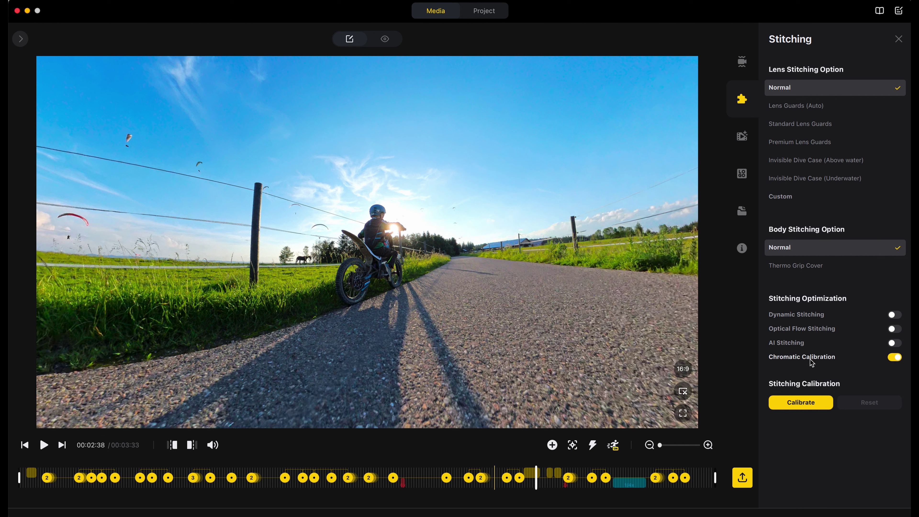
click(742, 141)
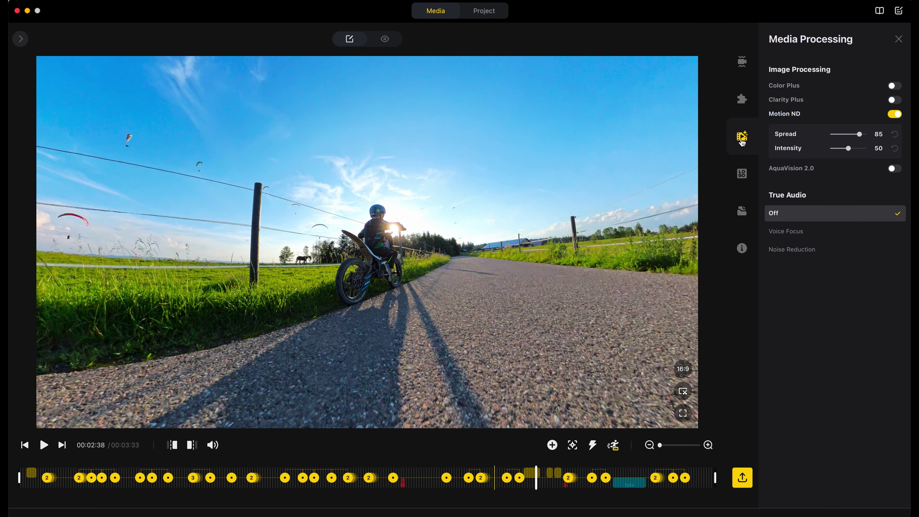
Try Color Plus at 100, enable Clarity Plus at Strength 100, and turn Motion ND off.
drag(412, 136, 452, 134)
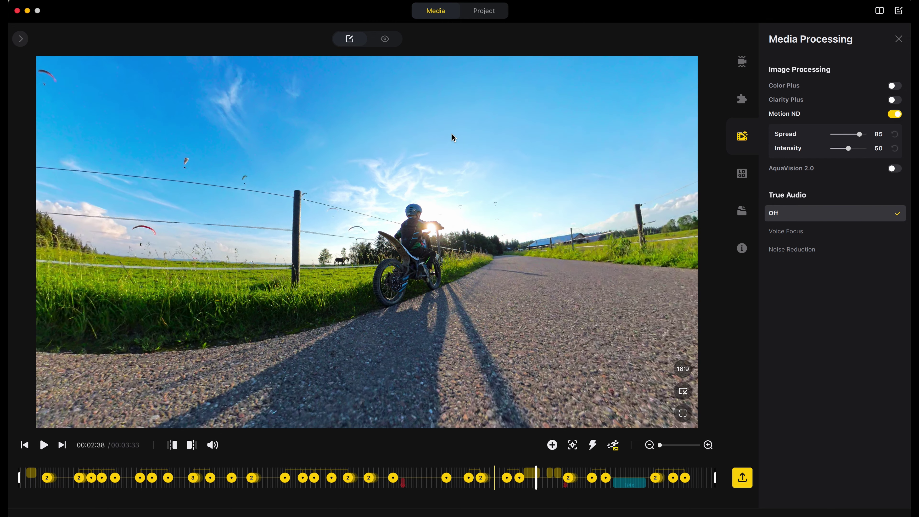
drag(645, 196, 596, 208)
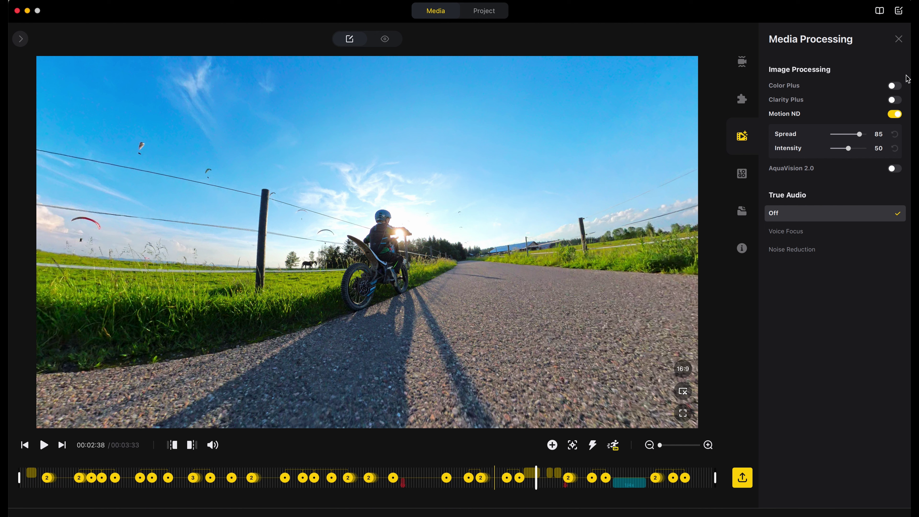
click(894, 87)
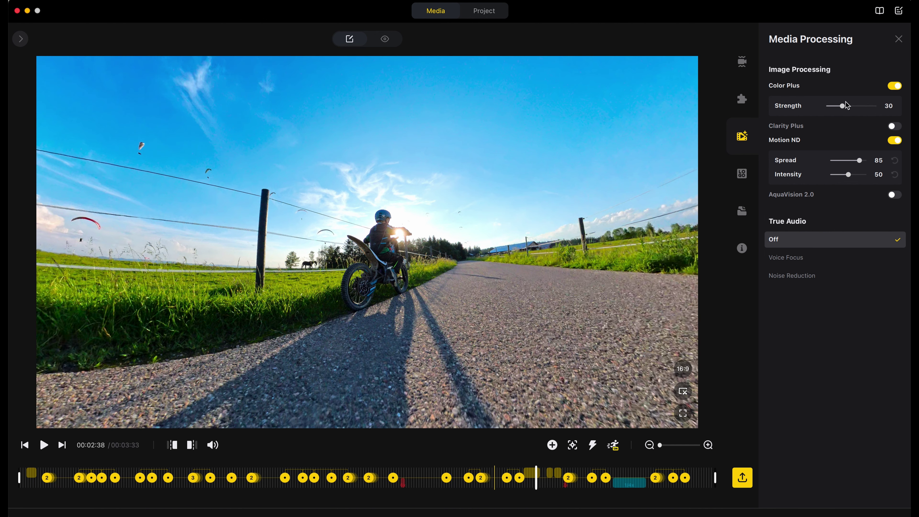
drag(842, 106, 886, 104)
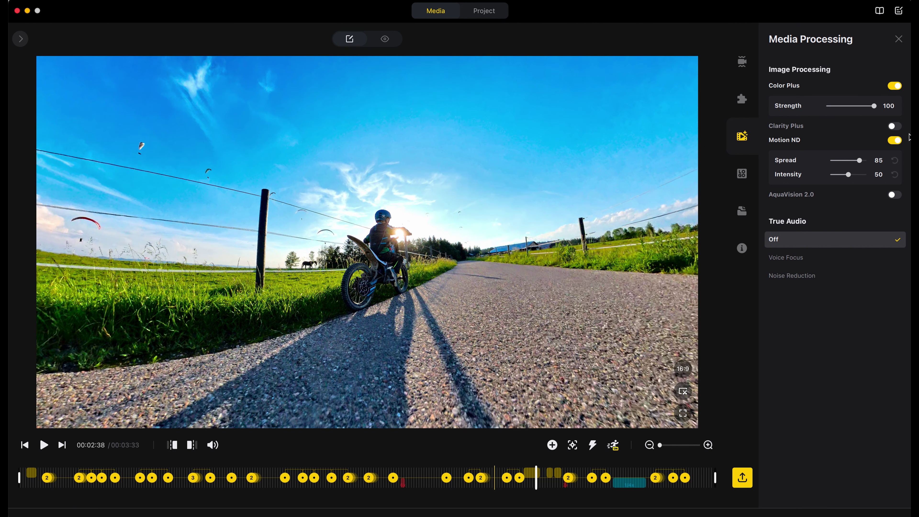
click(895, 127)
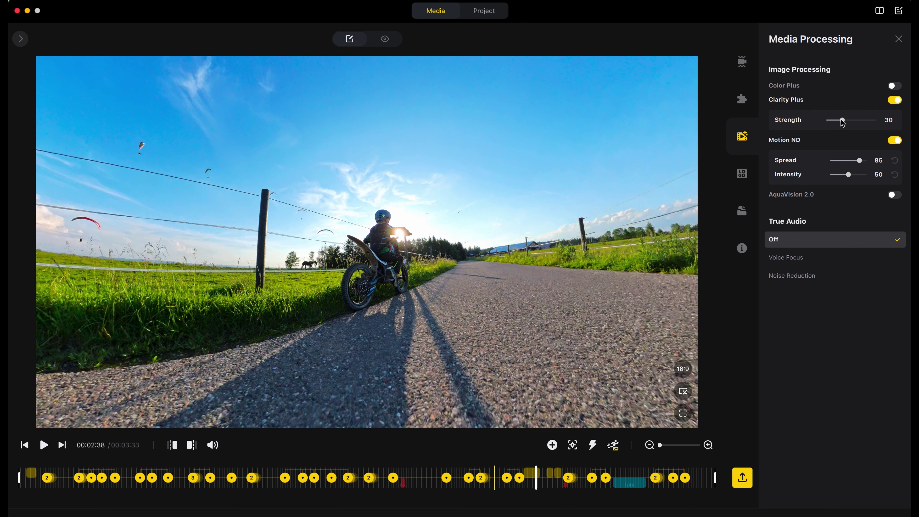
drag(842, 120, 902, 119)
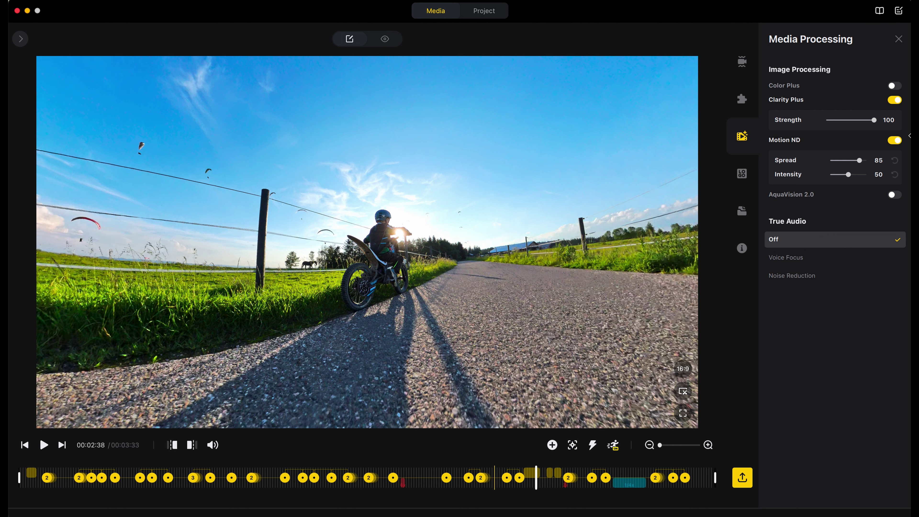
click(895, 140)
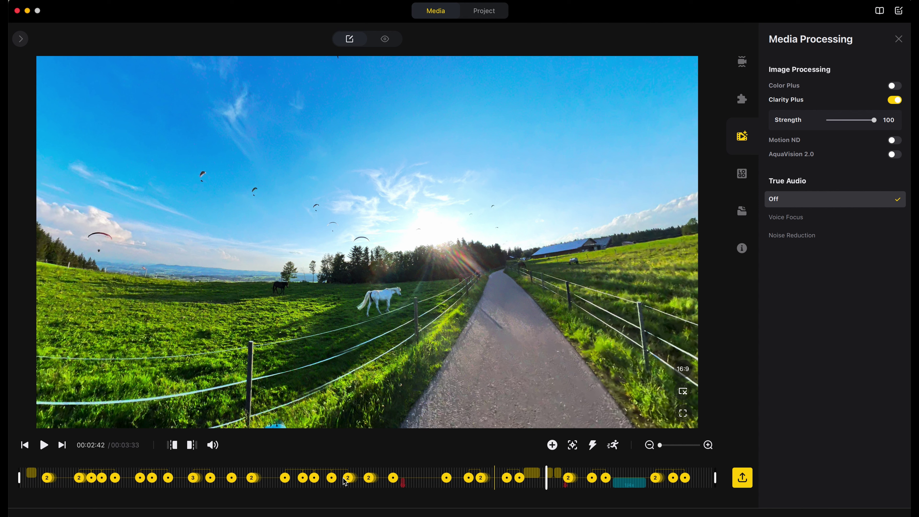
Preview Motion ND at intensity 100 on the rider shot from 02:35.
click(530, 481)
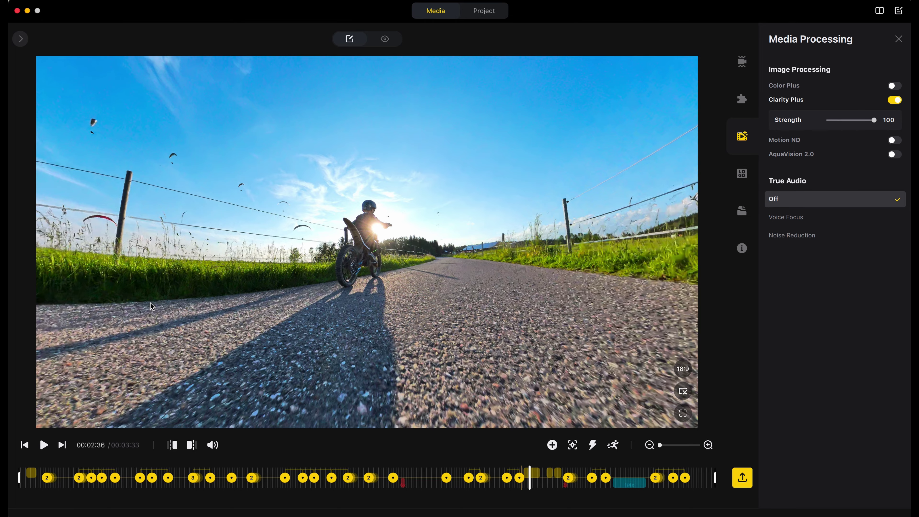
key(space)
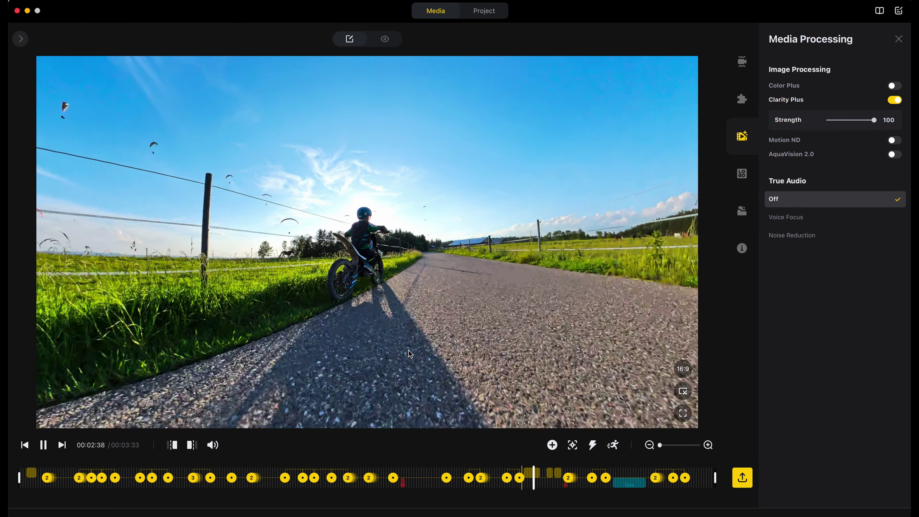
key(space)
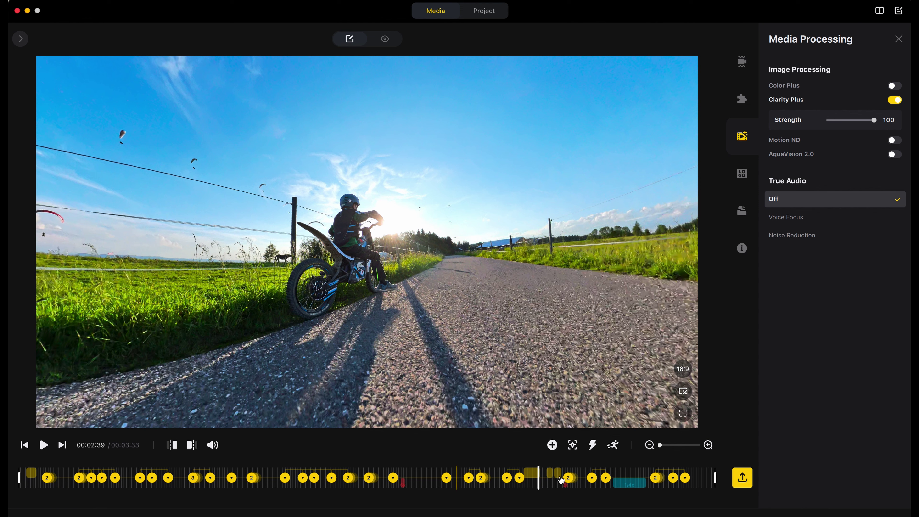
click(524, 488)
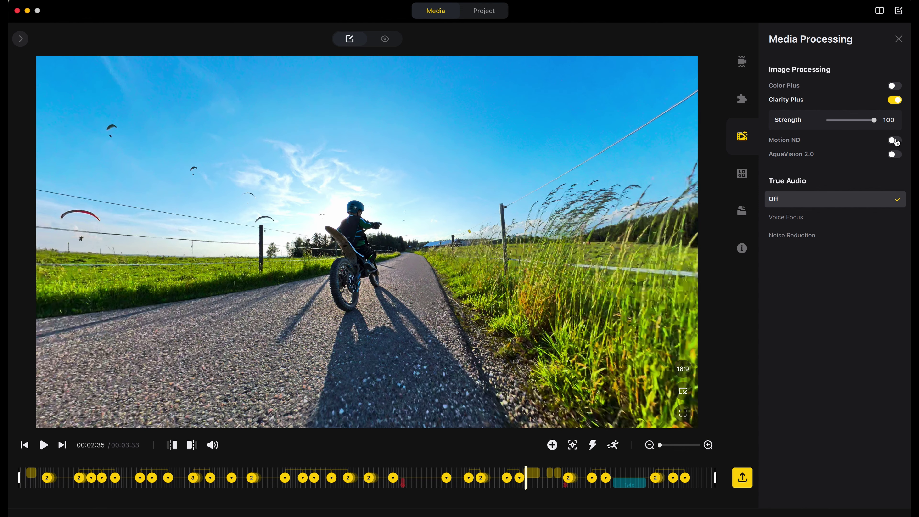
click(895, 140)
mouse_move(848, 176)
mouse_down()
mouse_move(870, 176)
mouse_move(866, 163)
mouse_up()
key(space)
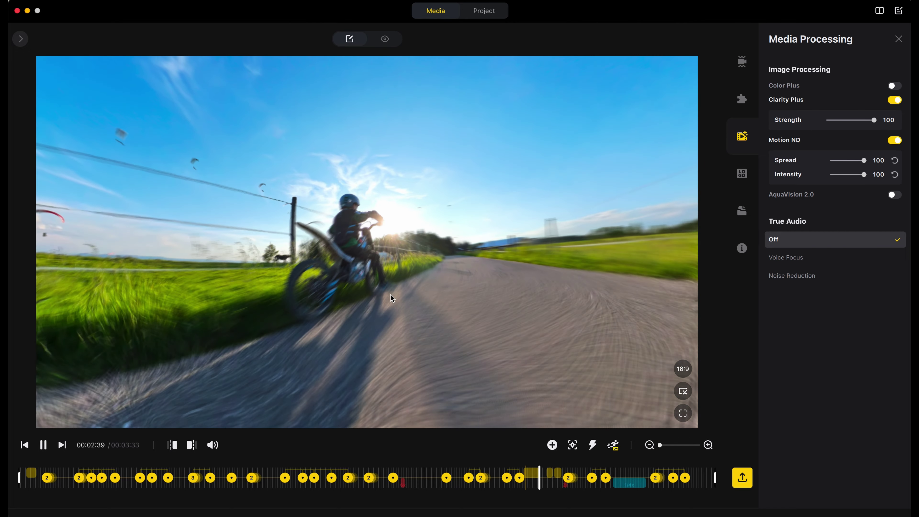
key(space)
Try AquaVision 2.0 with hue -50, switch it and Motion ND off, set True Audio to Noise Reduction.
click(893, 196)
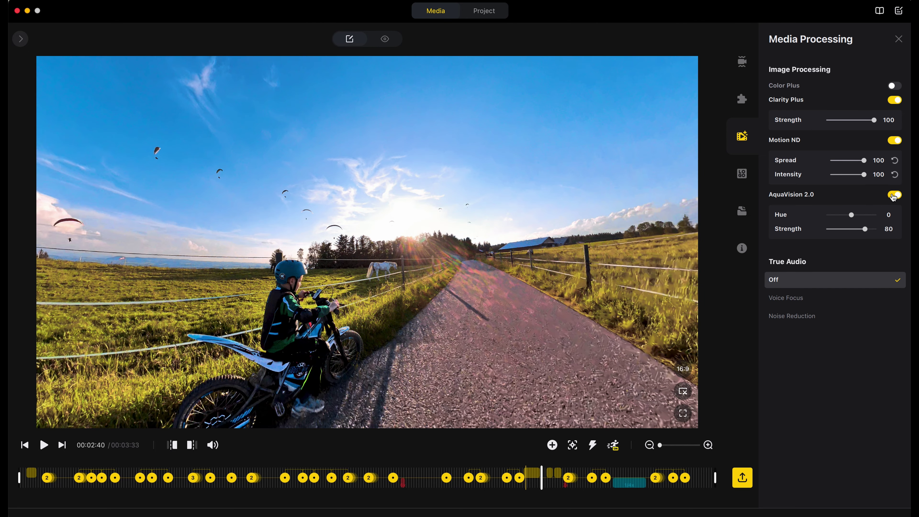
drag(489, 255, 514, 252)
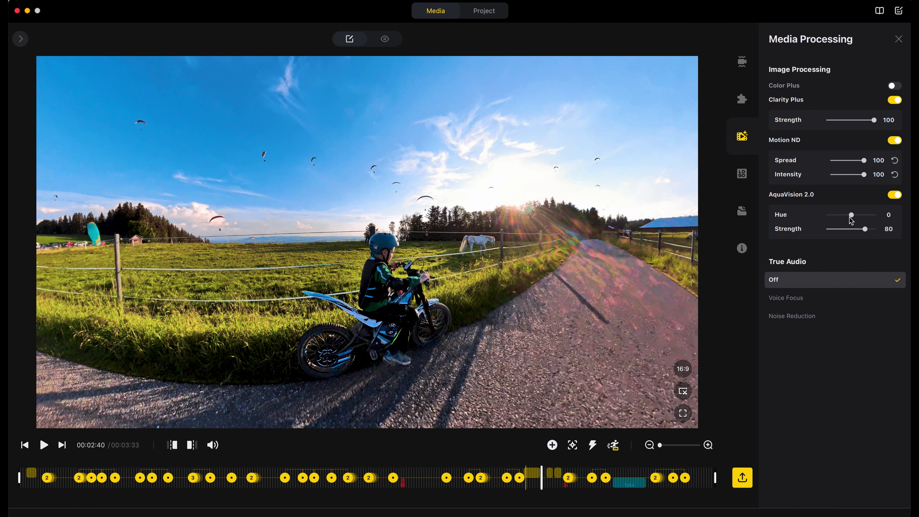
mouse_move(851, 216)
mouse_down()
mouse_move(831, 216)
mouse_move(851, 217)
mouse_up()
click(893, 196)
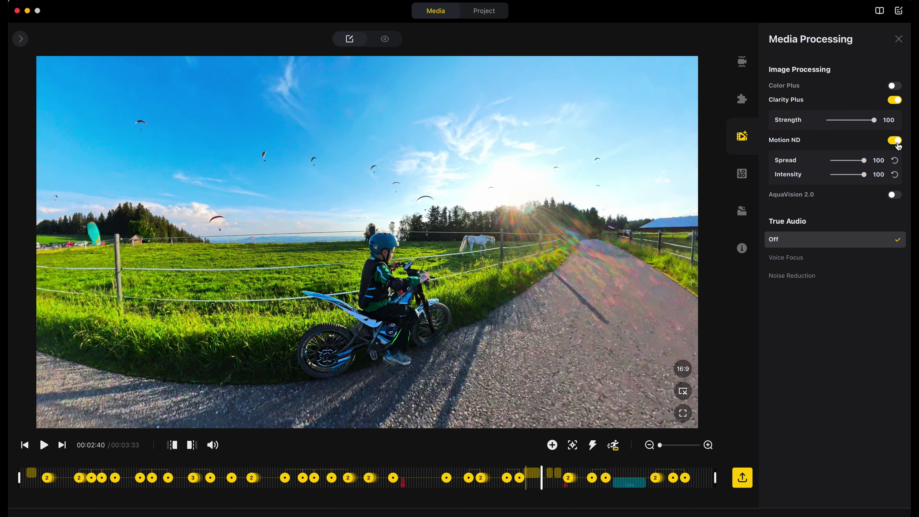
click(898, 145)
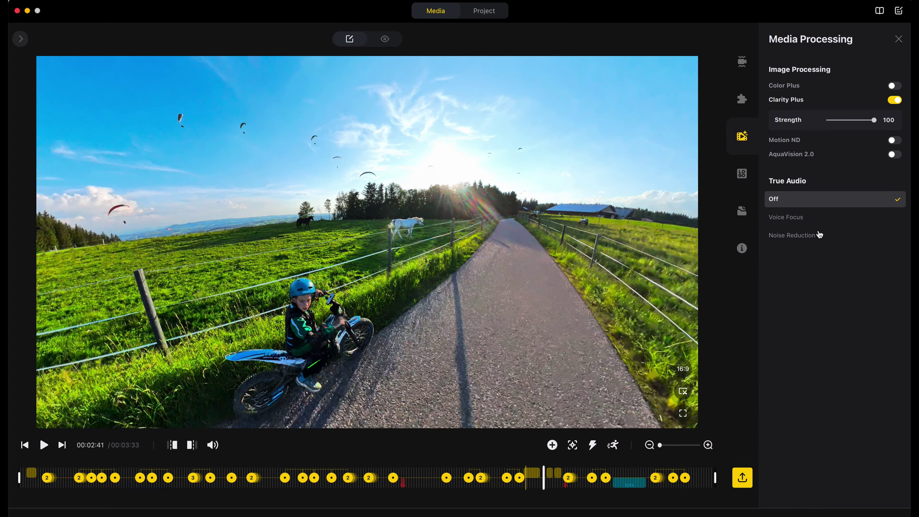
click(820, 235)
Preview the Style 1 logo watermark, then set the logo to None.
click(451, 348)
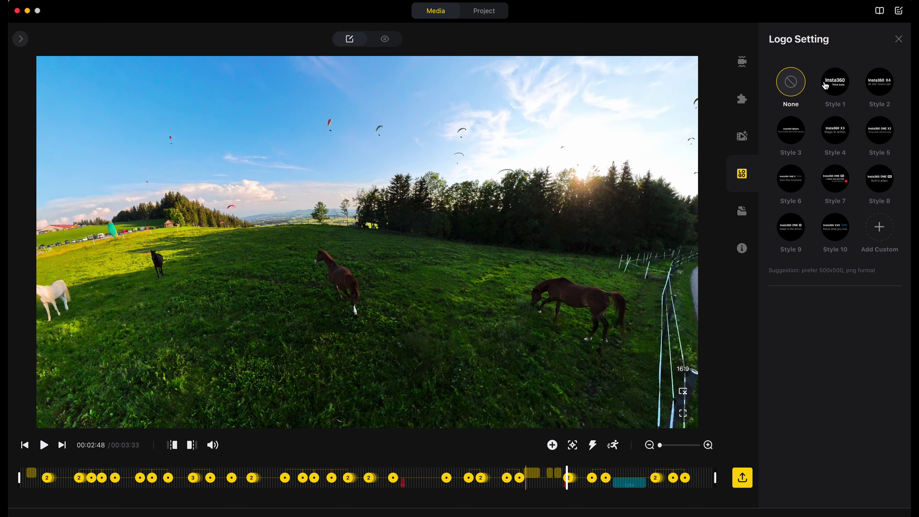
click(835, 91)
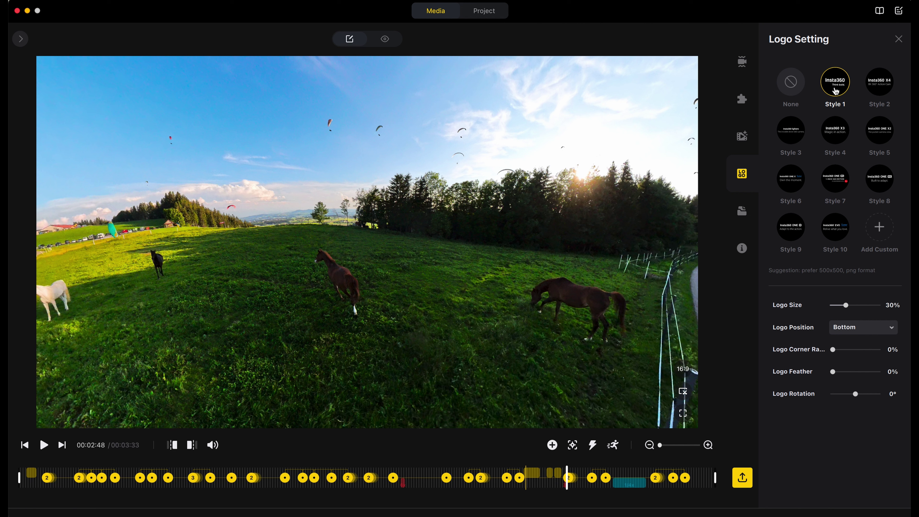
click(788, 88)
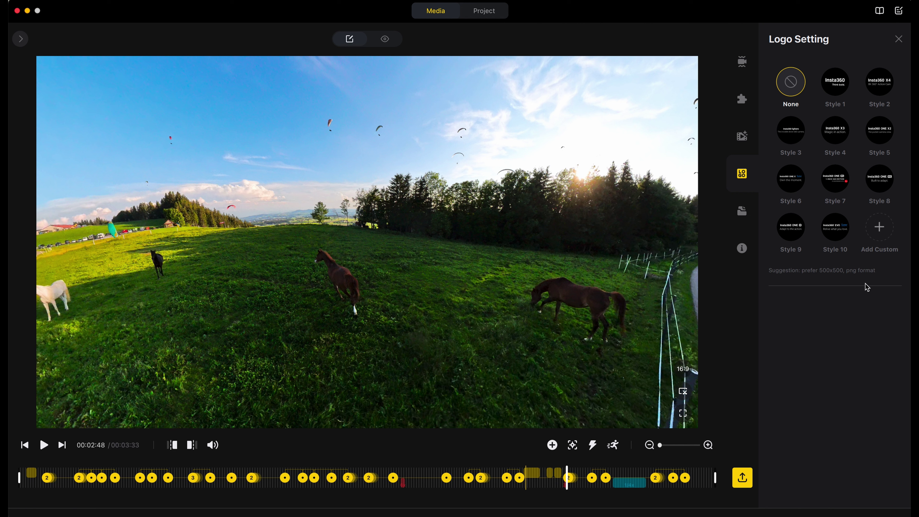
click(742, 211)
Create Clip2, switch between Clip1 and Clip2, view file properties, then reload Clip1.
click(834, 108)
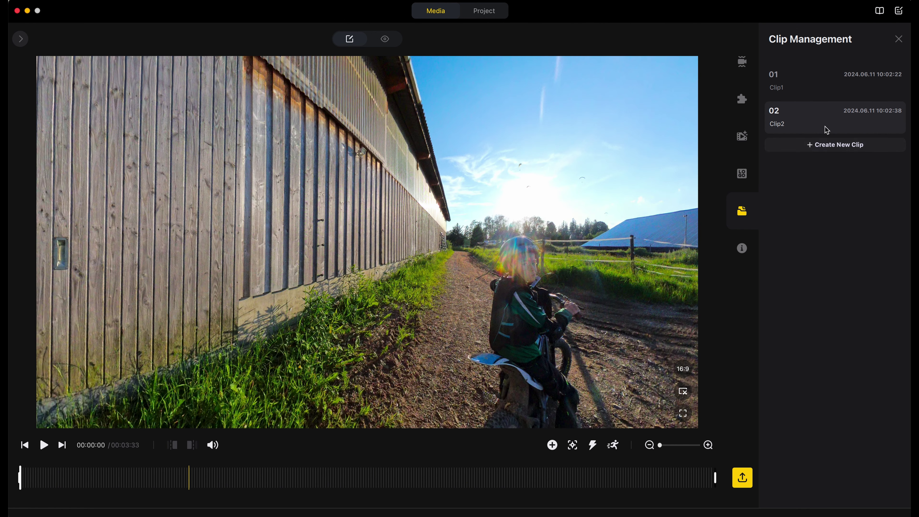
click(819, 88)
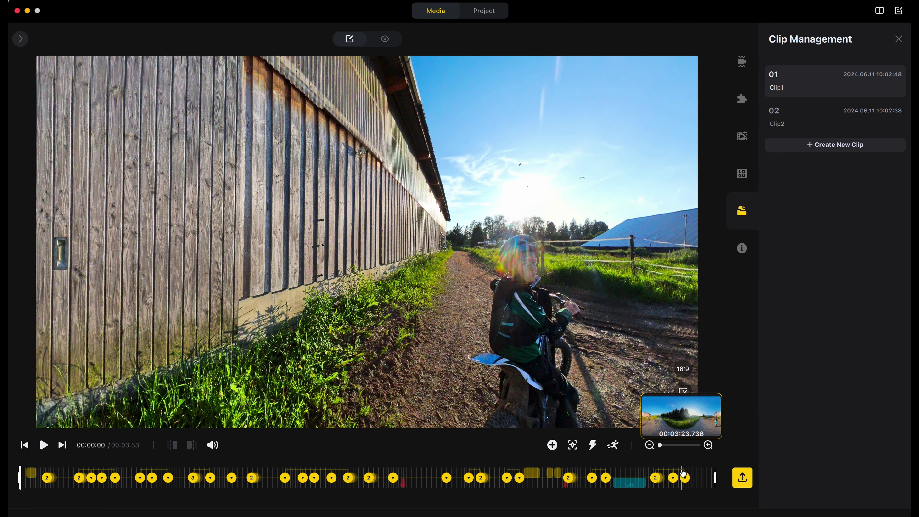
click(829, 121)
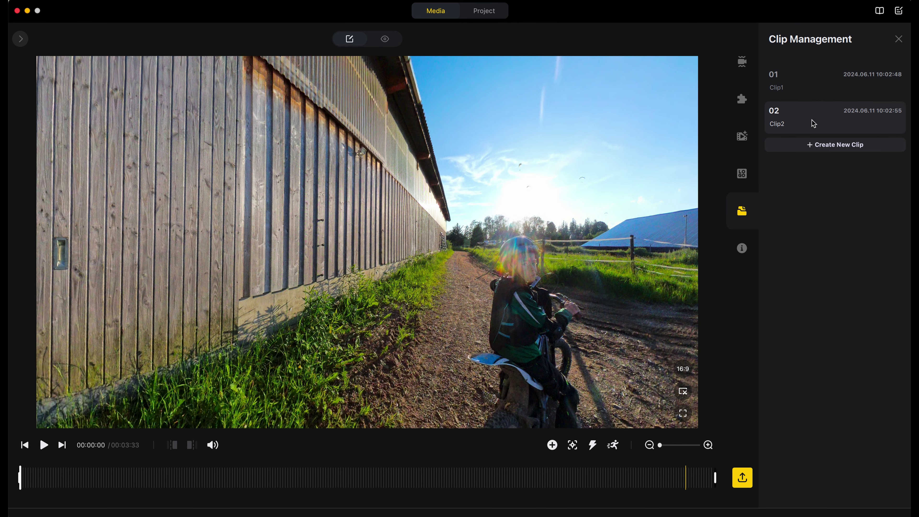
mouse_move(812, 122)
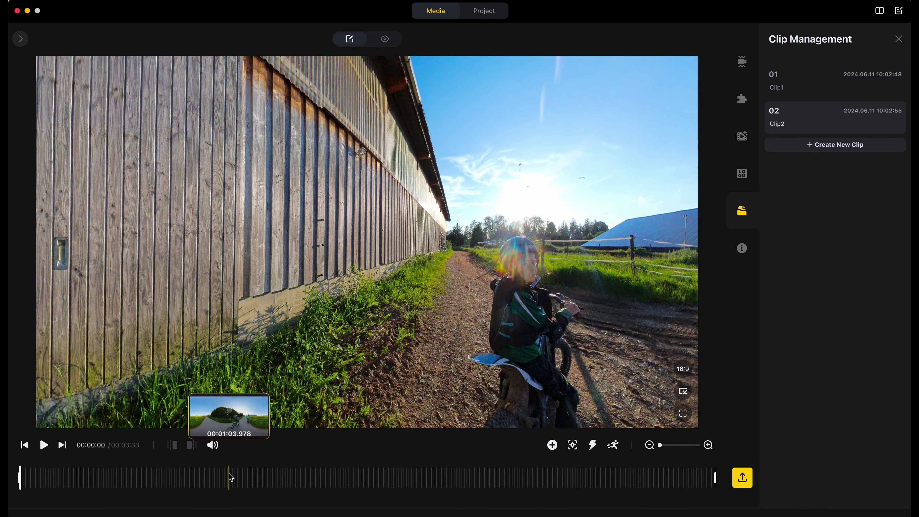
click(516, 478)
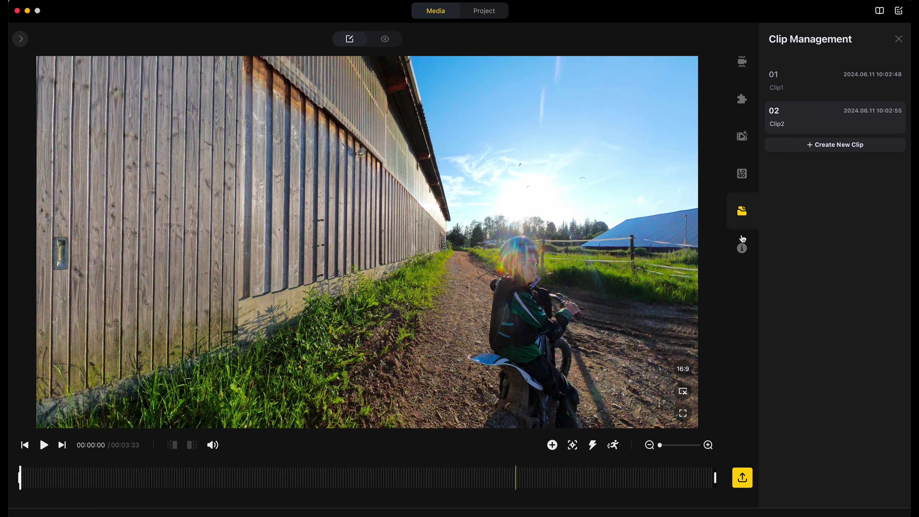
click(742, 250)
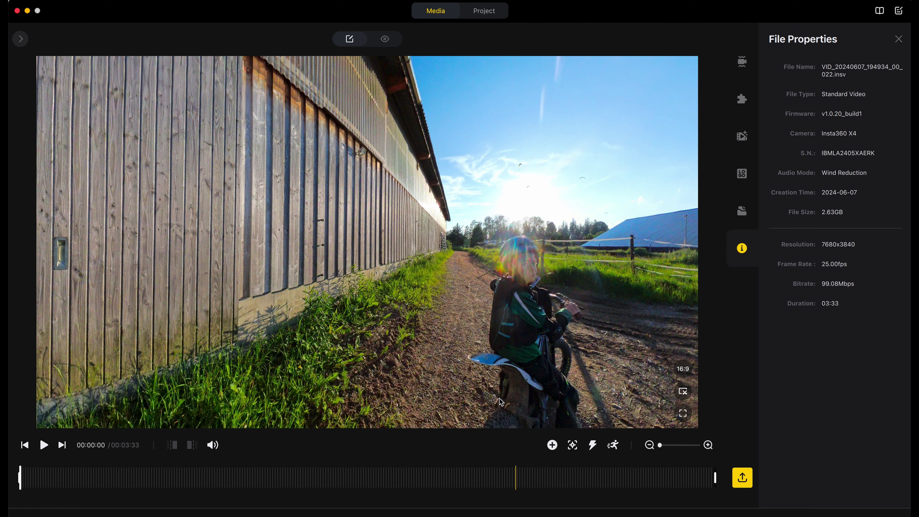
click(742, 211)
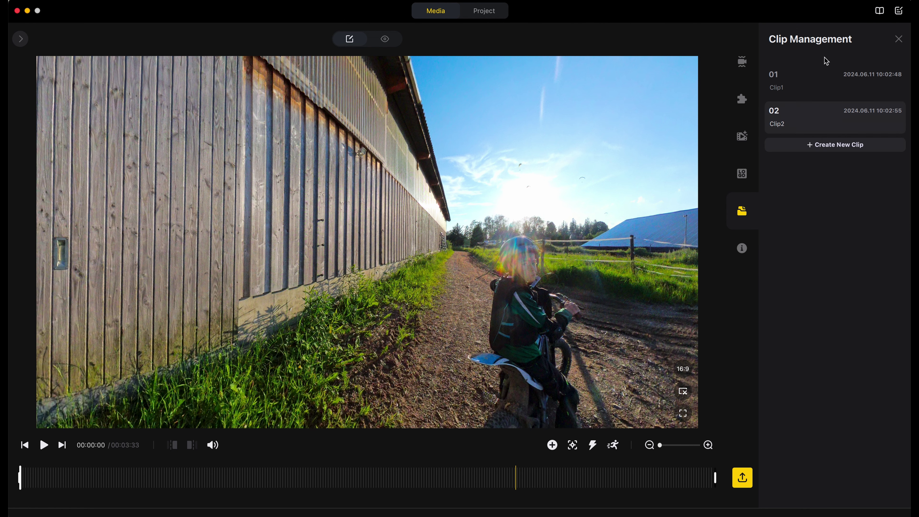
click(813, 86)
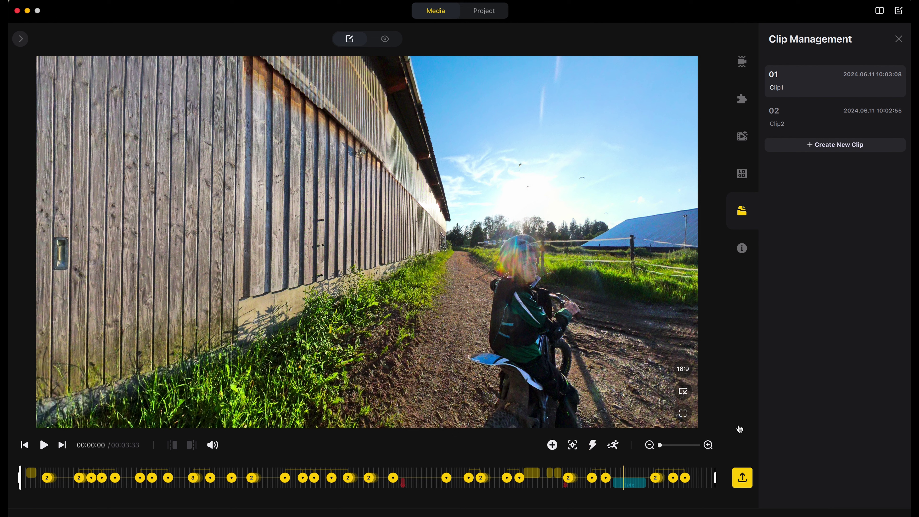
Export Clip1 as a reframed 3840x2160 H.264 video at 50 Mbps.
click(745, 480)
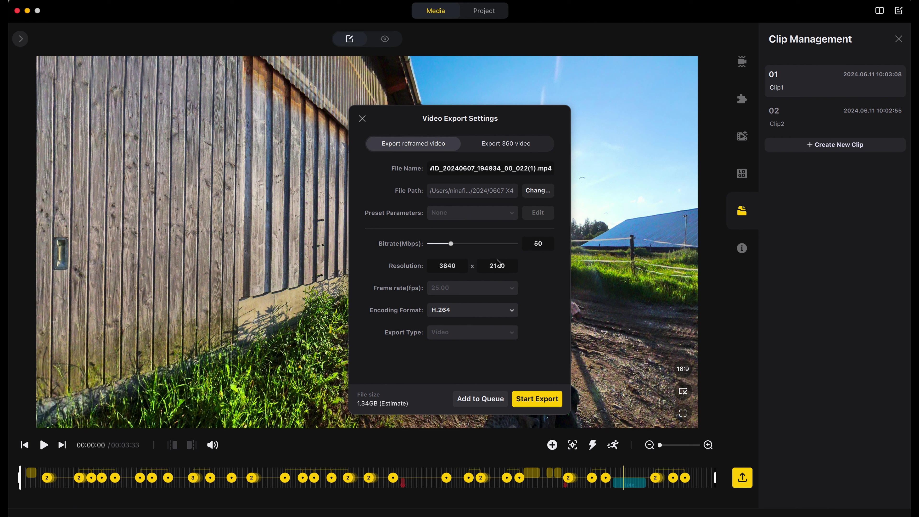
click(504, 307)
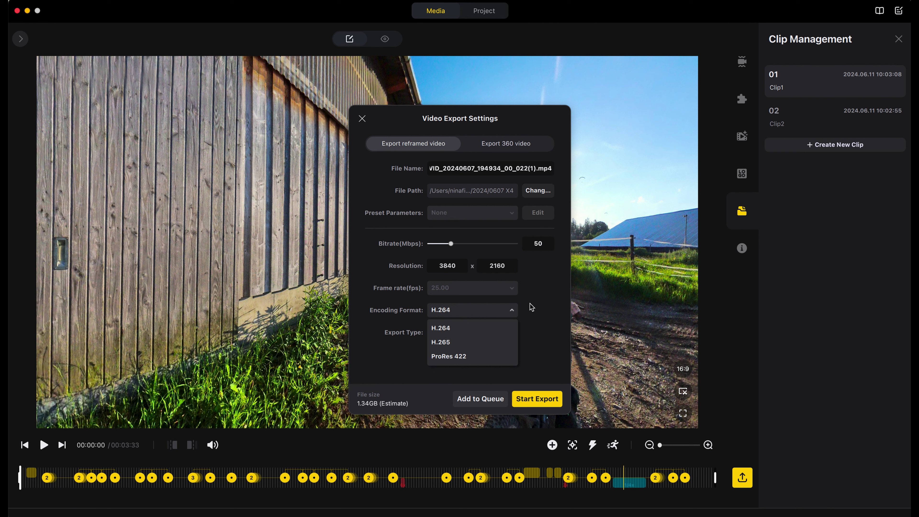
click(538, 300)
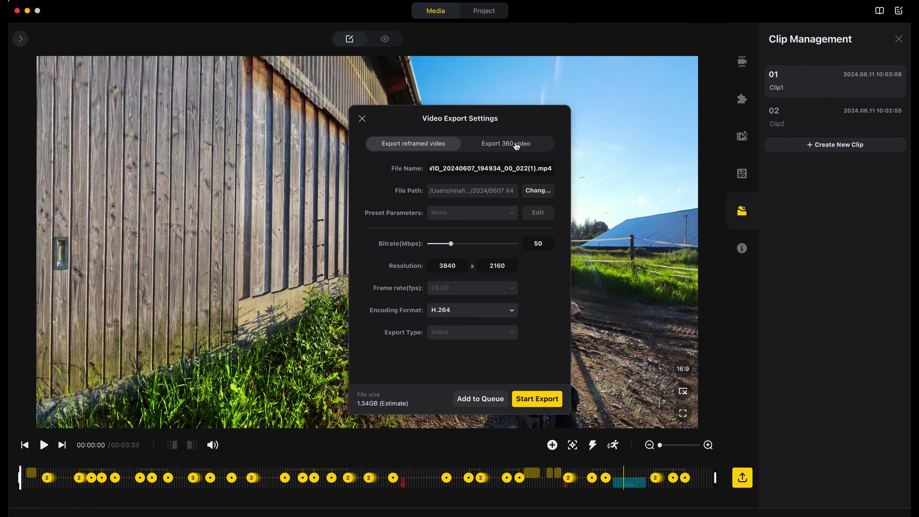
click(525, 144)
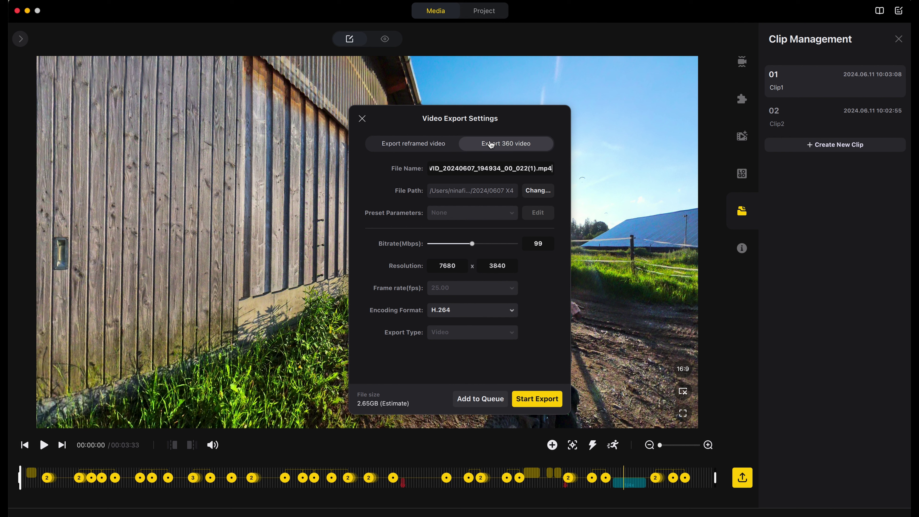
click(402, 148)
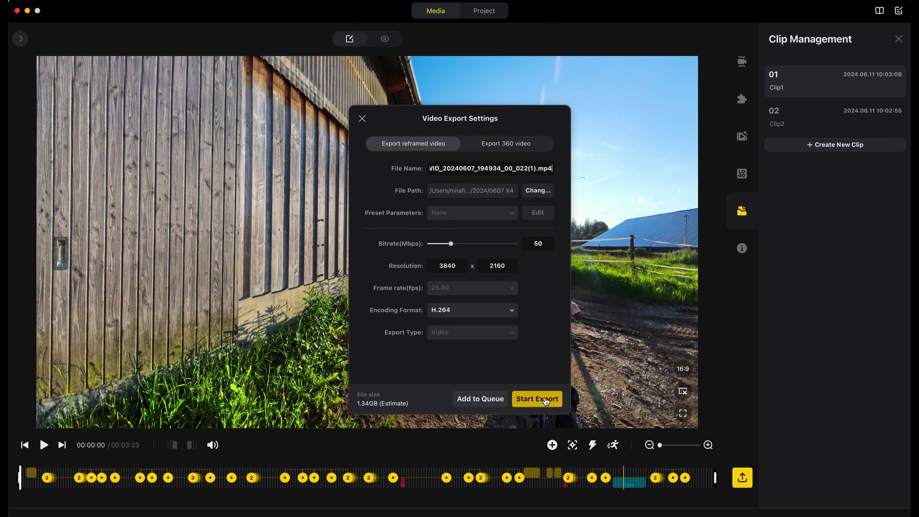
click(545, 401)
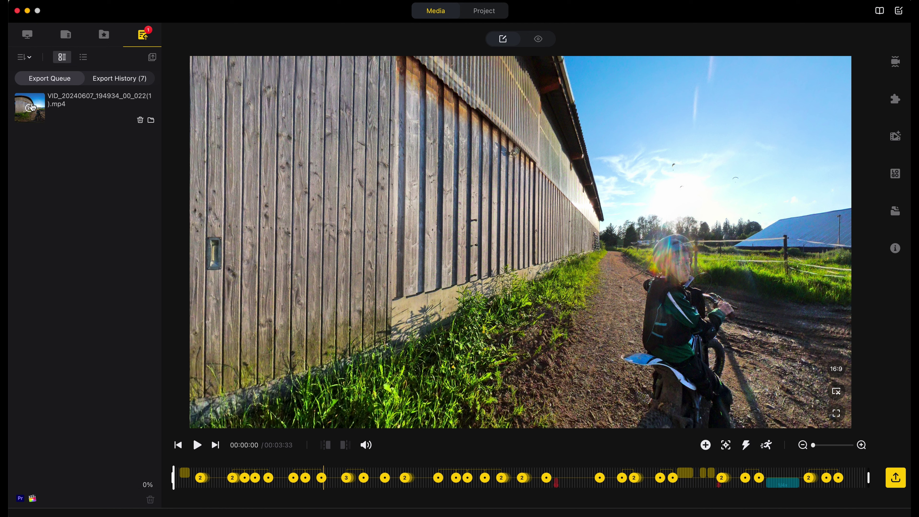
Browse Export History, then return to the Export Queue where the reframed file renders.
mouse_move(62, 108)
click(119, 80)
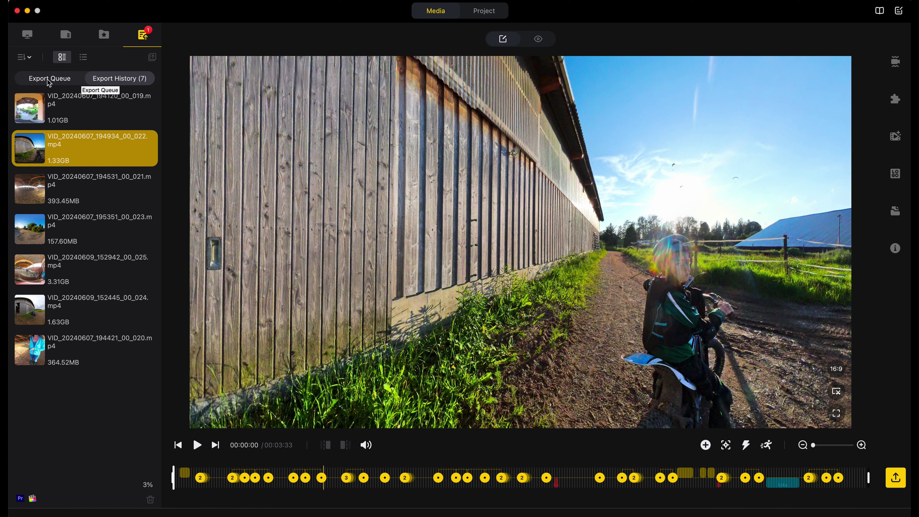
click(43, 83)
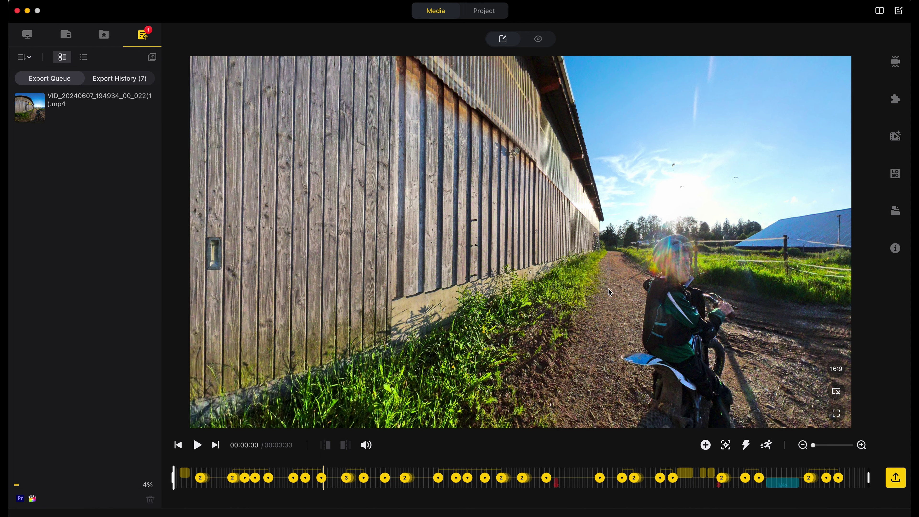
mouse_move(580, 274)
mouse_down()
mouse_move(476, 276)
mouse_move(485, 272)
mouse_up()
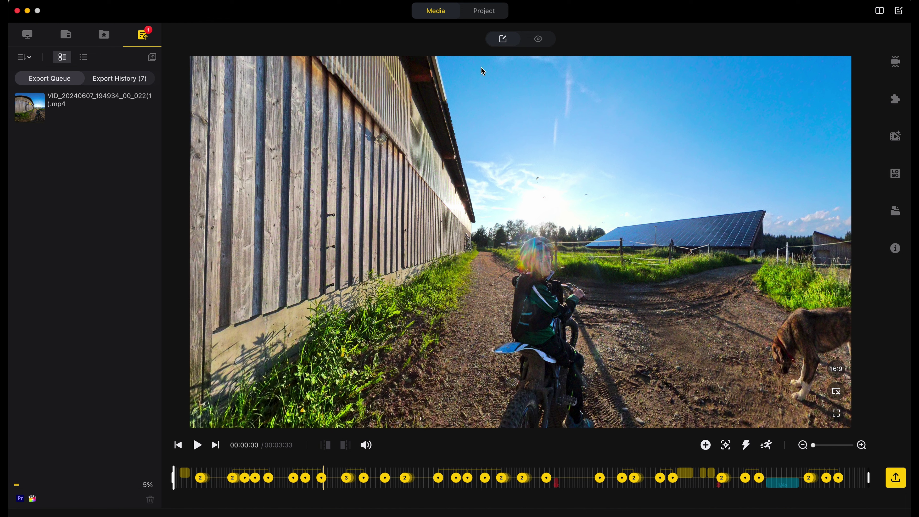